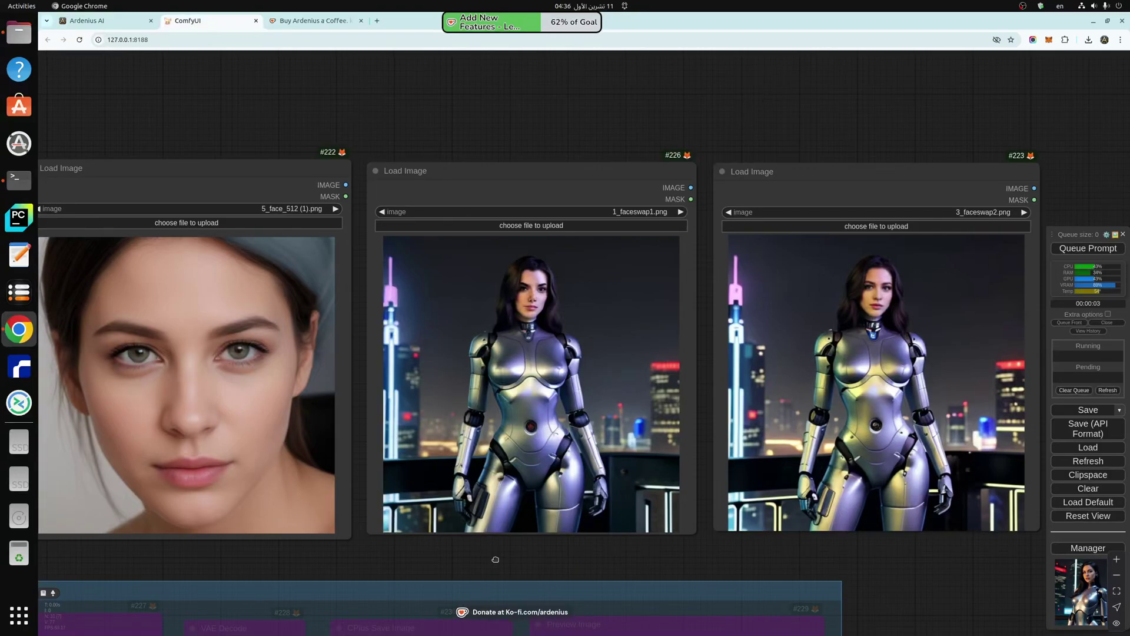
Step: Pan and zoom the canvas to centre the enlarged initial gen group nodes
{"action": "left_click_drag", "start_coordinate": [494, 557], "coordinate": [488, 518]}
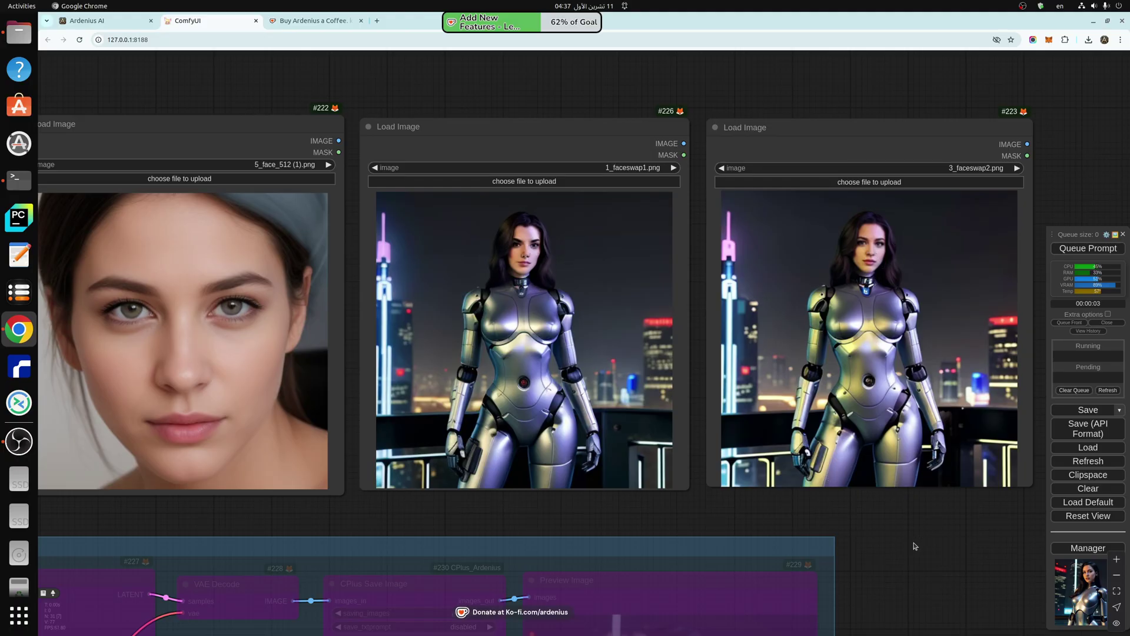
{"action": "scroll", "coordinate": [913, 544], "scroll_direction": "down", "scroll_amount": 4}
{"action": "left_click_drag", "start_coordinate": [913, 537], "coordinate": [931, 316]}
{"action": "scroll", "coordinate": [865, 362], "scroll_direction": "up", "scroll_amount": 3}
{"action": "left_click_drag", "start_coordinate": [871, 375], "coordinate": [997, 296]}
{"action": "left_click", "coordinate": [955, 150]}
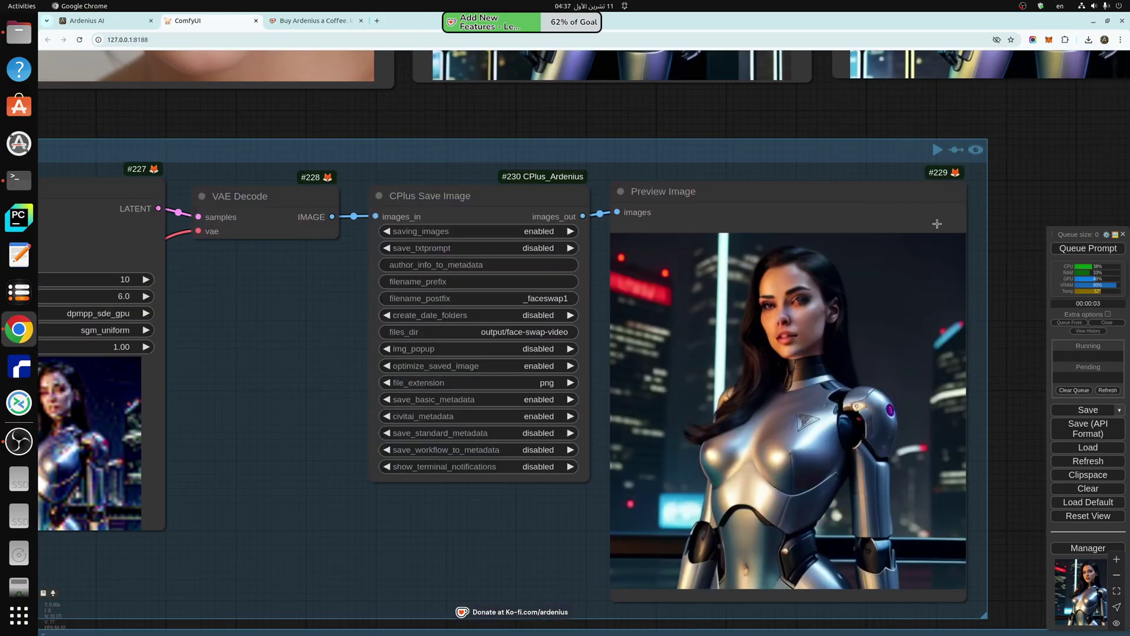
{"action": "scroll", "coordinate": [937, 224], "scroll_direction": "down", "scroll_amount": 2}
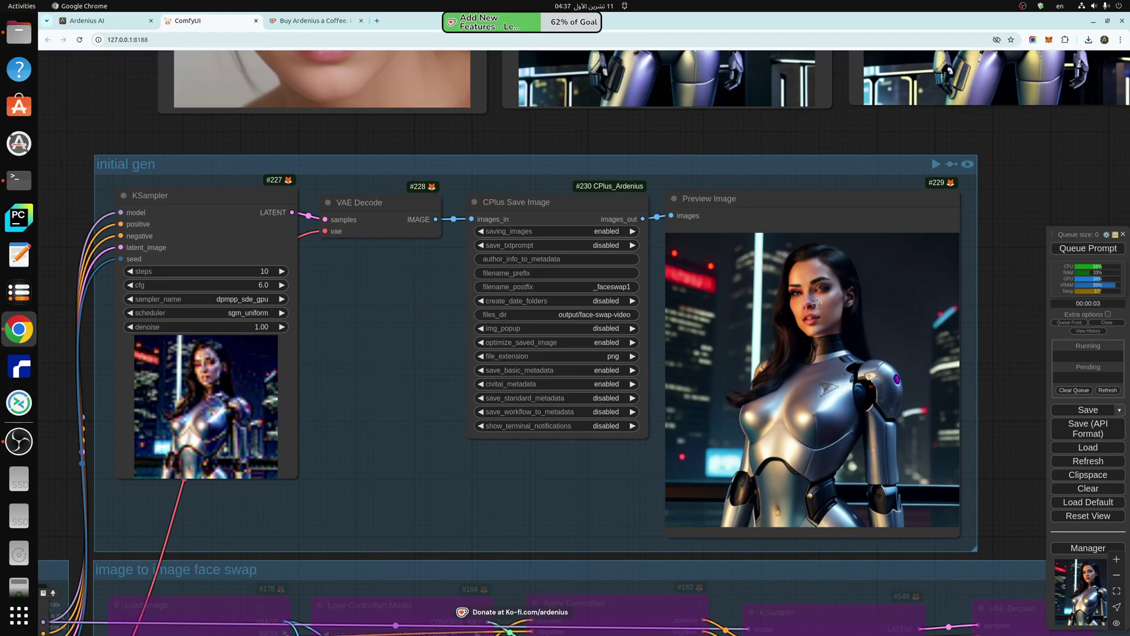
{"action": "left_click", "coordinate": [259, 254]}
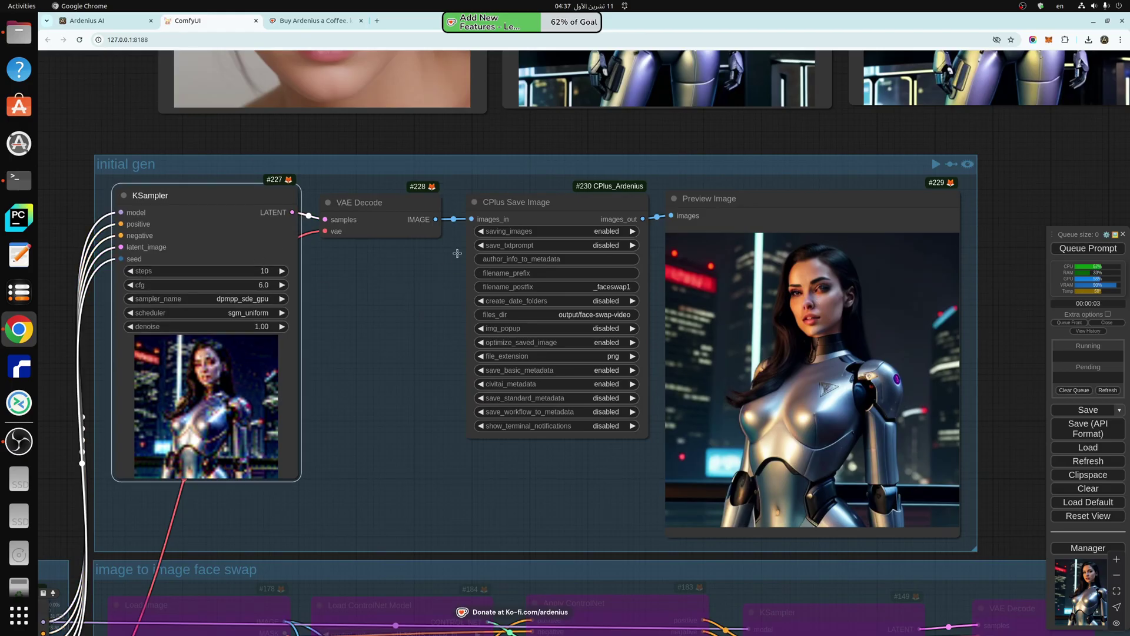
{"action": "left_click", "coordinate": [553, 224]}
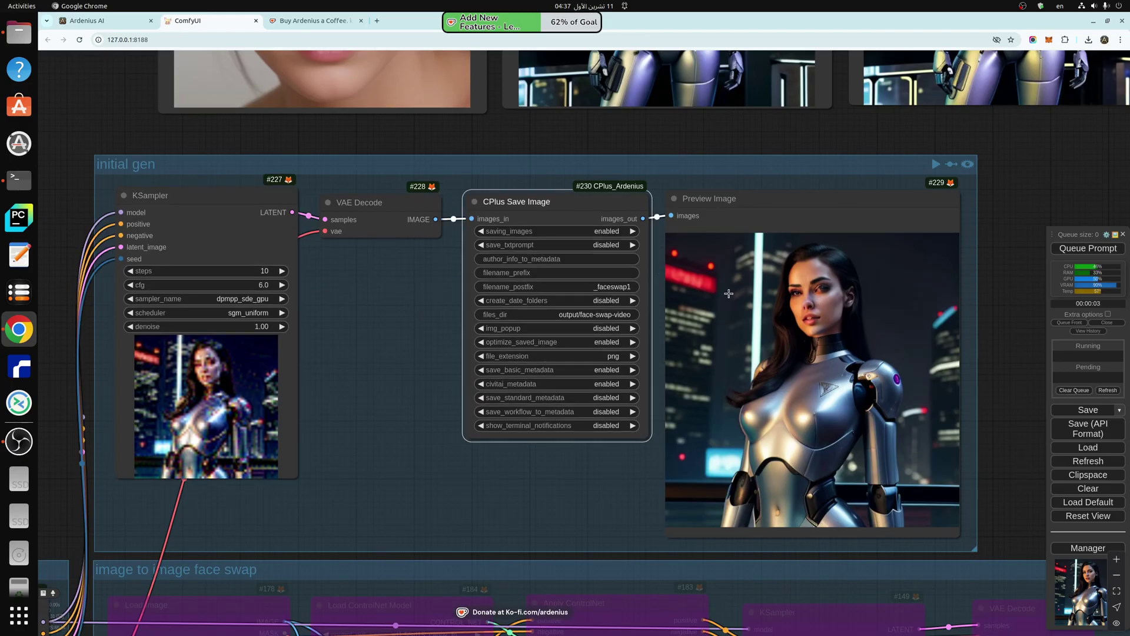
{"action": "left_click", "coordinate": [778, 281]}
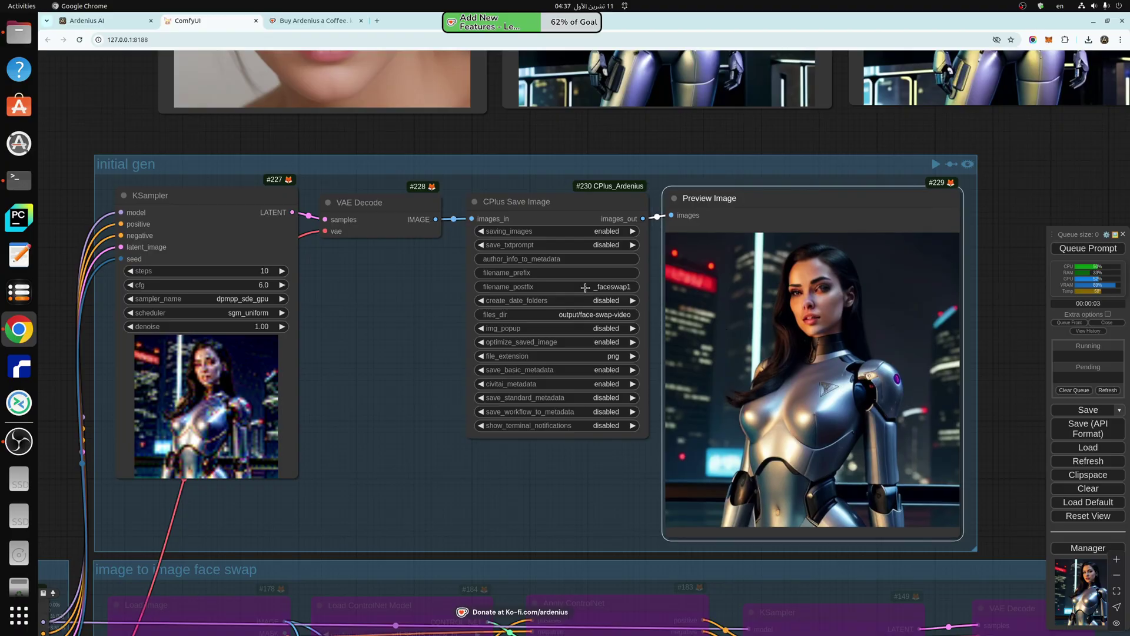
{"action": "left_click", "coordinate": [613, 315]}
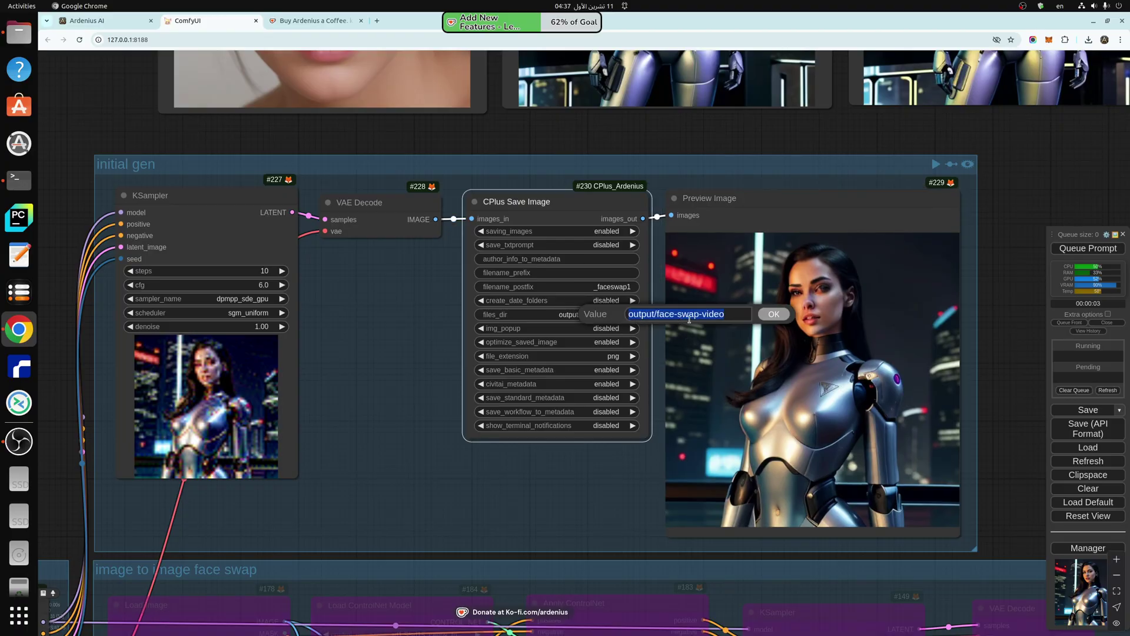
{"action": "left_click", "coordinate": [775, 315]}
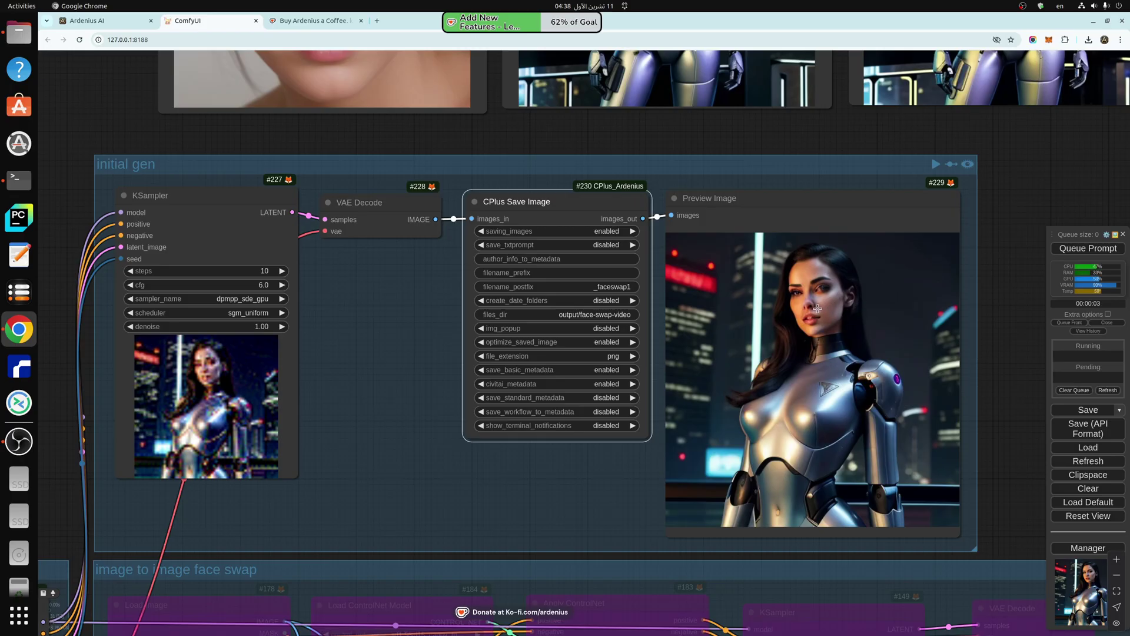
{"action": "scroll", "coordinate": [817, 307], "scroll_direction": "up", "scroll_amount": 3}
{"action": "scroll", "coordinate": [814, 308], "scroll_direction": "down", "scroll_amount": 1}
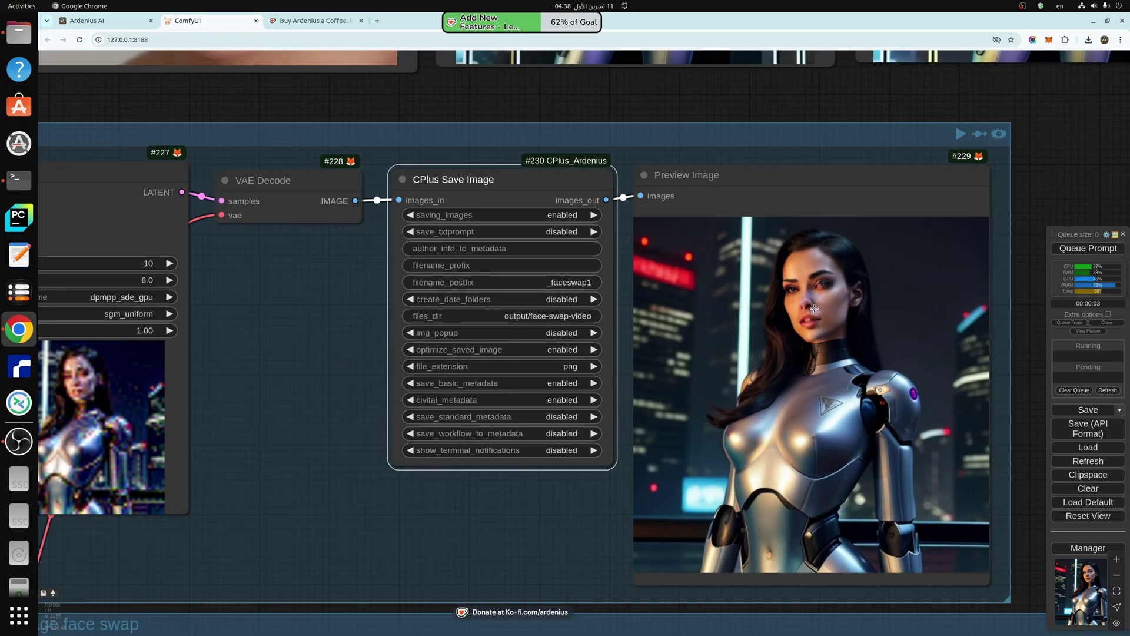
{"action": "scroll", "coordinate": [816, 311], "scroll_direction": "down", "scroll_amount": 5}
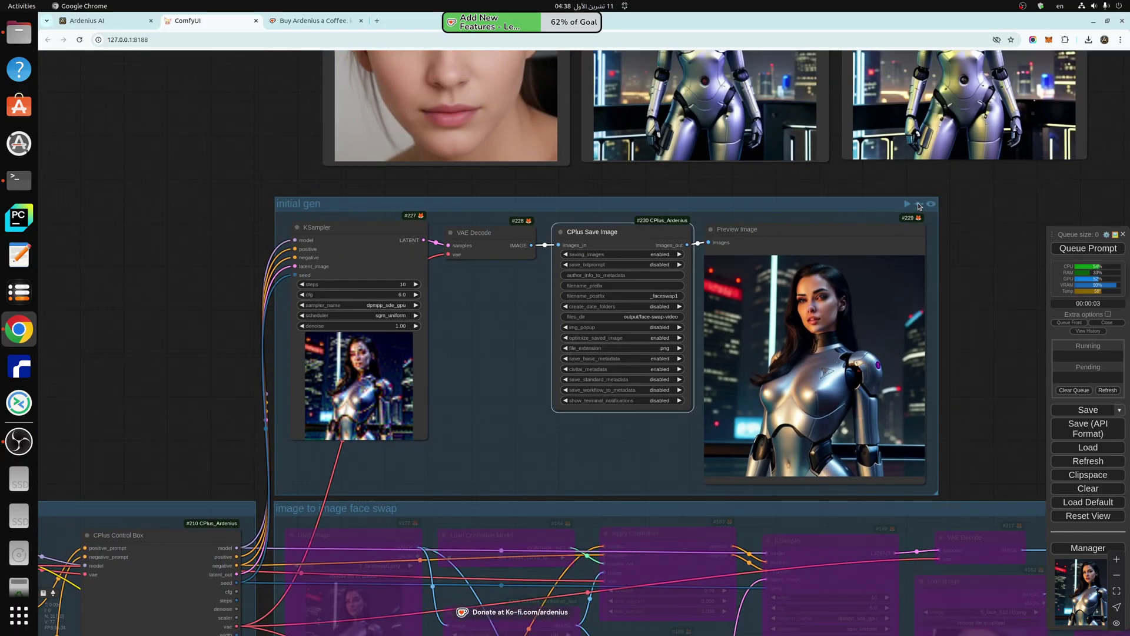
Step: Bypass the initial gen group and re-enable the image to image face swap group
{"action": "left_click", "coordinate": [919, 206]}
{"action": "left_click_drag", "start_coordinate": [996, 401], "coordinate": [474, 89]}
{"action": "scroll", "coordinate": [474, 88], "scroll_direction": "down", "scroll_amount": 1}
{"action": "left_click", "coordinate": [881, 177]}
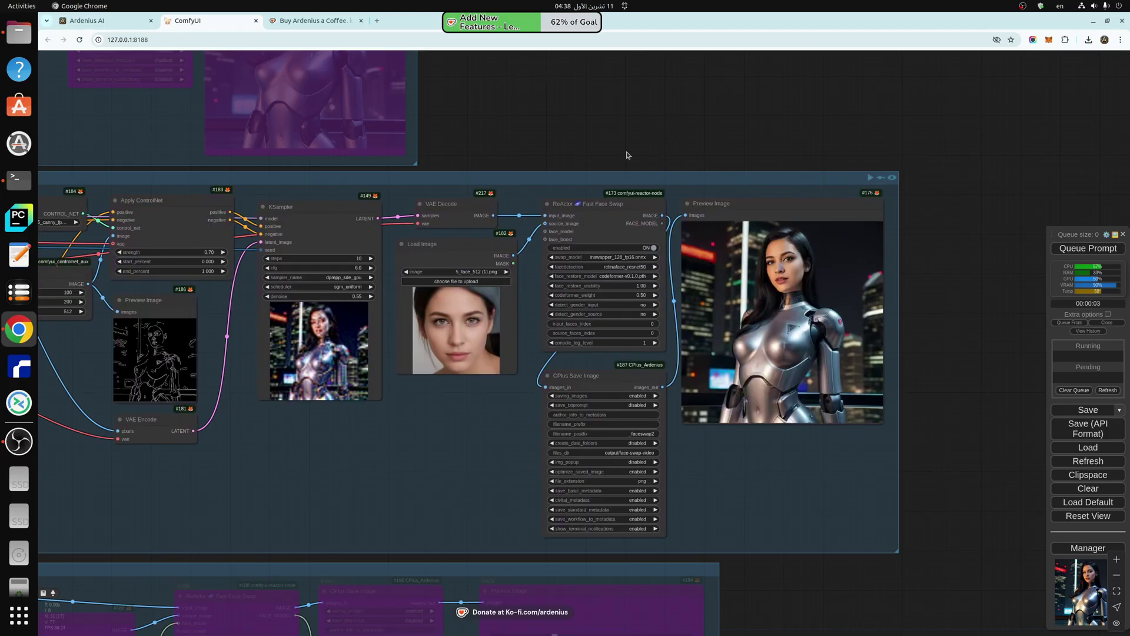
Step: Inspect the Load Image node with 5_faceswap1.png and the CLIP Text Encode prompt
{"action": "left_click_drag", "start_coordinate": [592, 147], "coordinate": [1054, 144]}
{"action": "scroll", "coordinate": [324, 239], "scroll_direction": "up", "scroll_amount": 3}
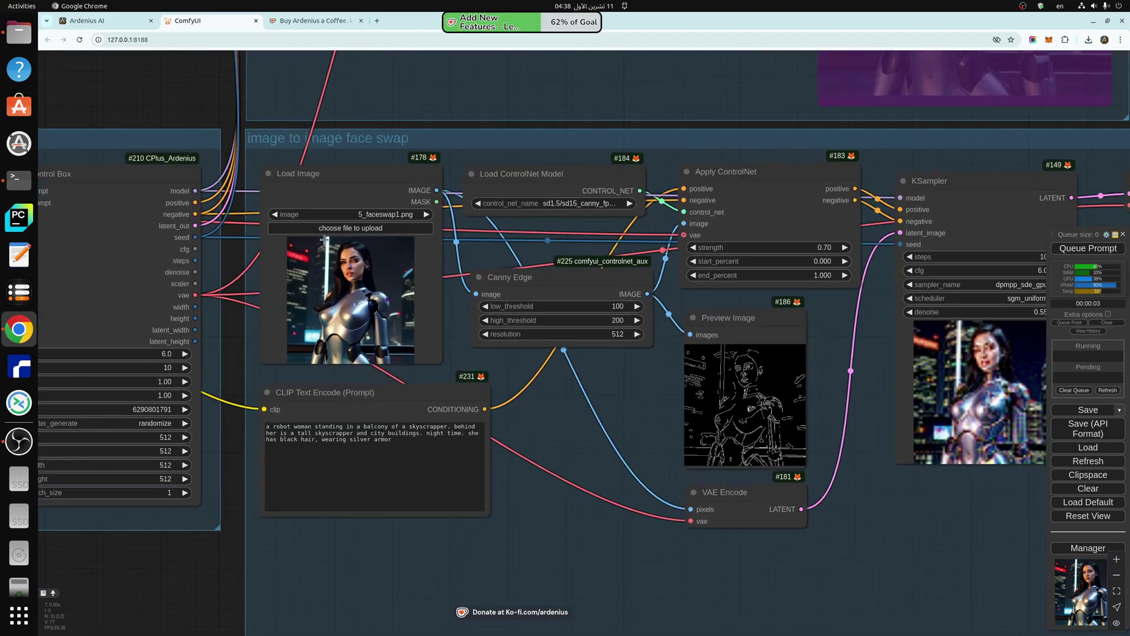
{"action": "scroll", "coordinate": [325, 240], "scroll_direction": "up", "scroll_amount": 2}
{"action": "left_click", "coordinate": [331, 167]}
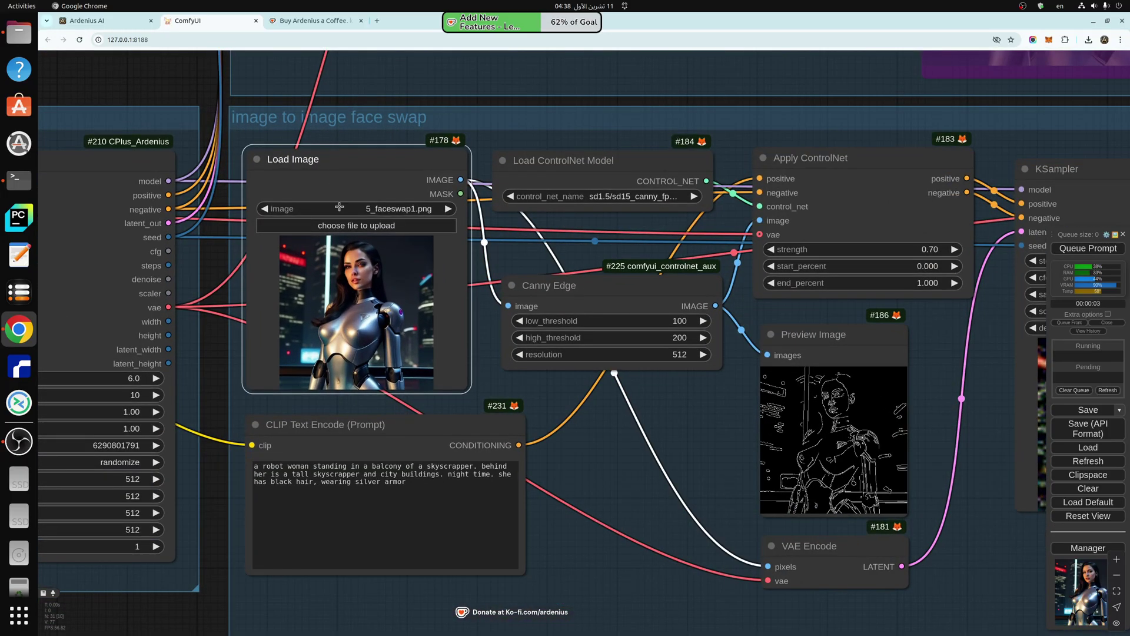
{"action": "scroll", "coordinate": [339, 286], "scroll_direction": "up", "scroll_amount": 1}
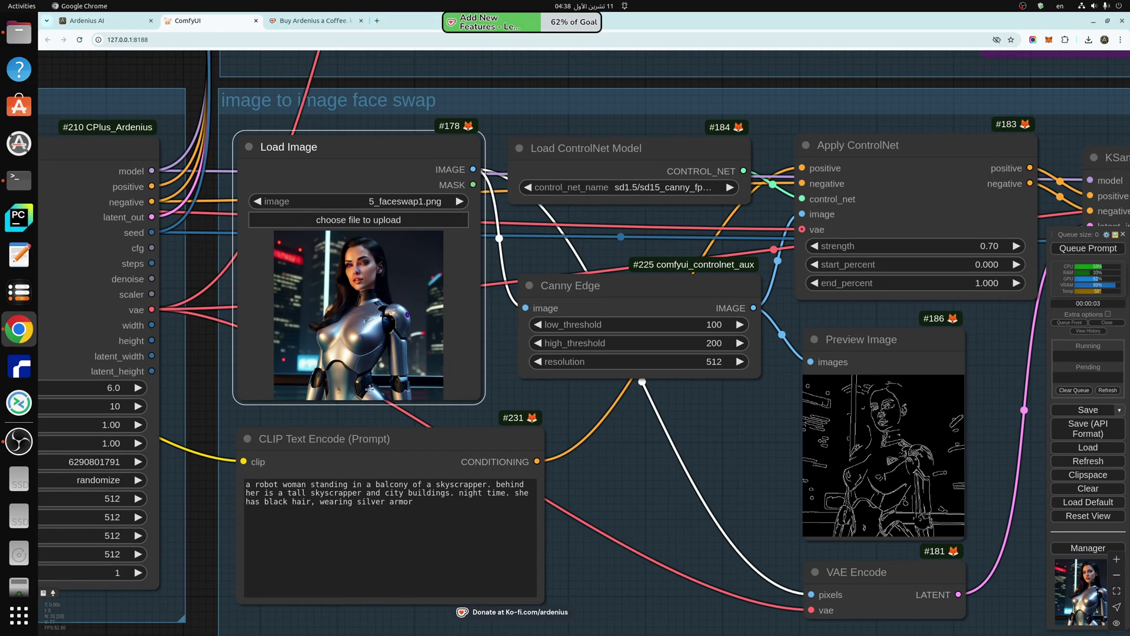
{"action": "left_click", "coordinate": [312, 494]}
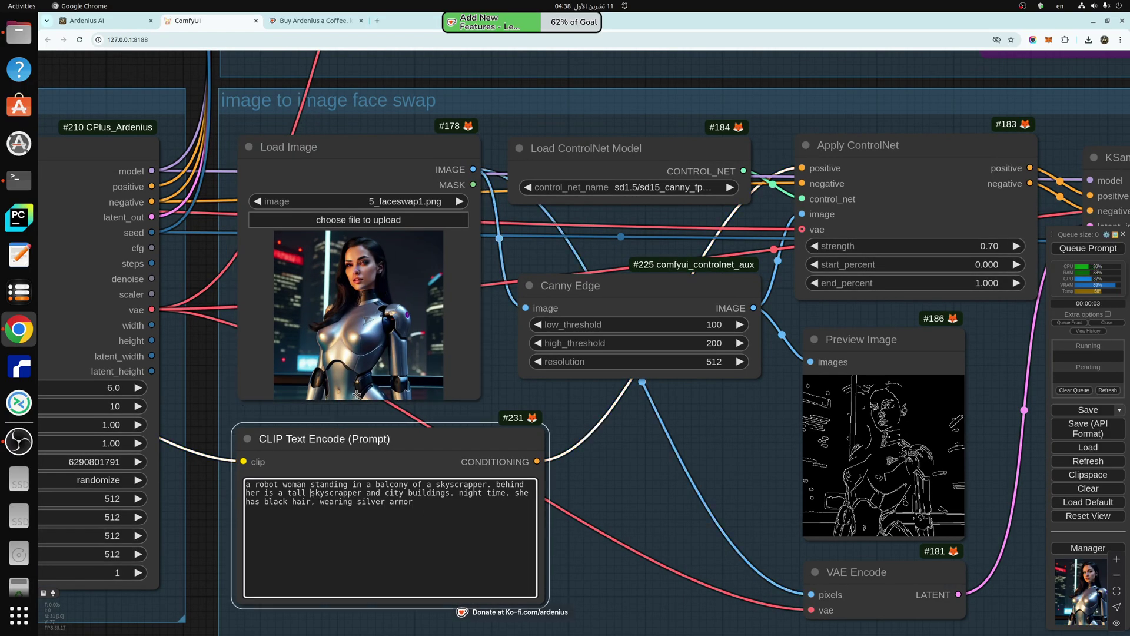
{"action": "left_click", "coordinate": [361, 289]}
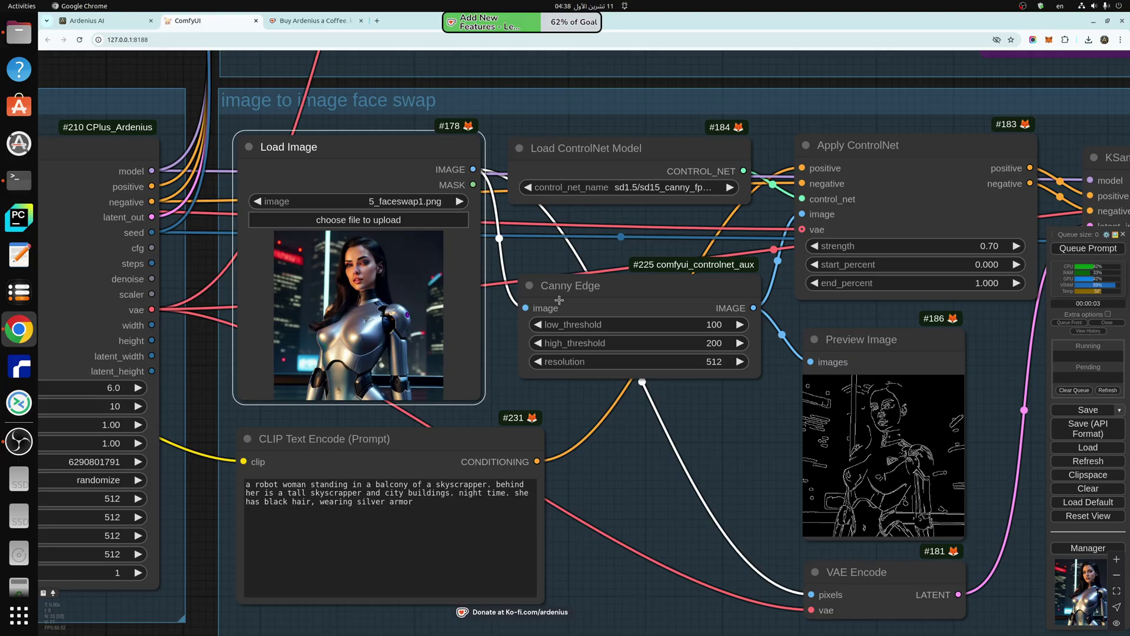
Step: Inspect the VAE Encode and KSampler settings, then centre the CLIP Text Encode node
{"action": "left_click", "coordinate": [856, 586]}
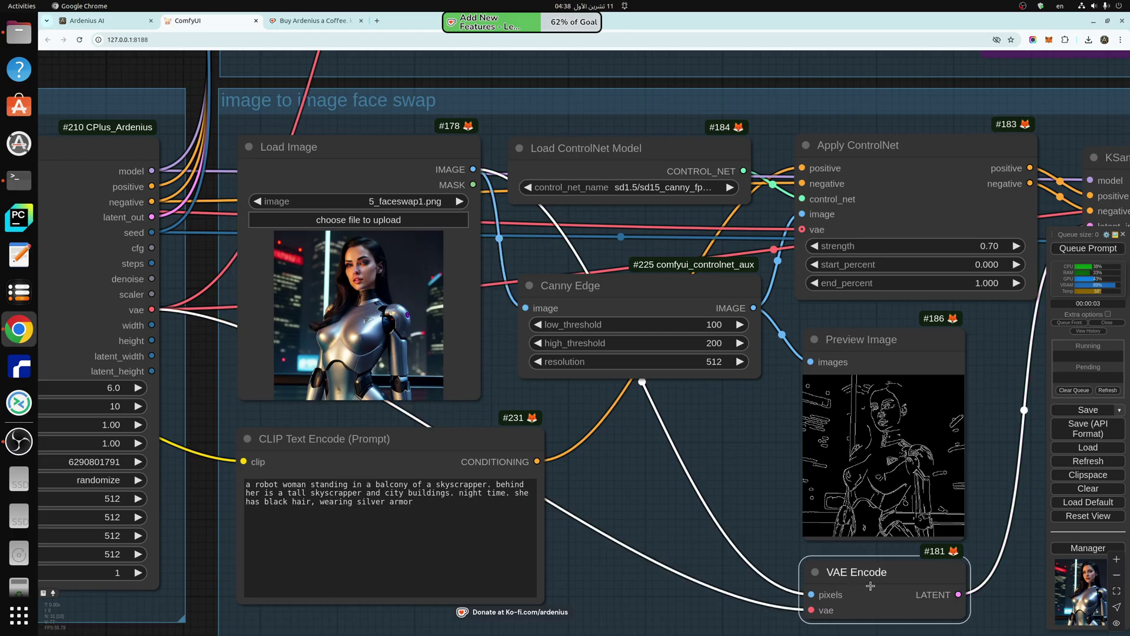
{"action": "left_click_drag", "start_coordinate": [1003, 558], "coordinate": [864, 545]}
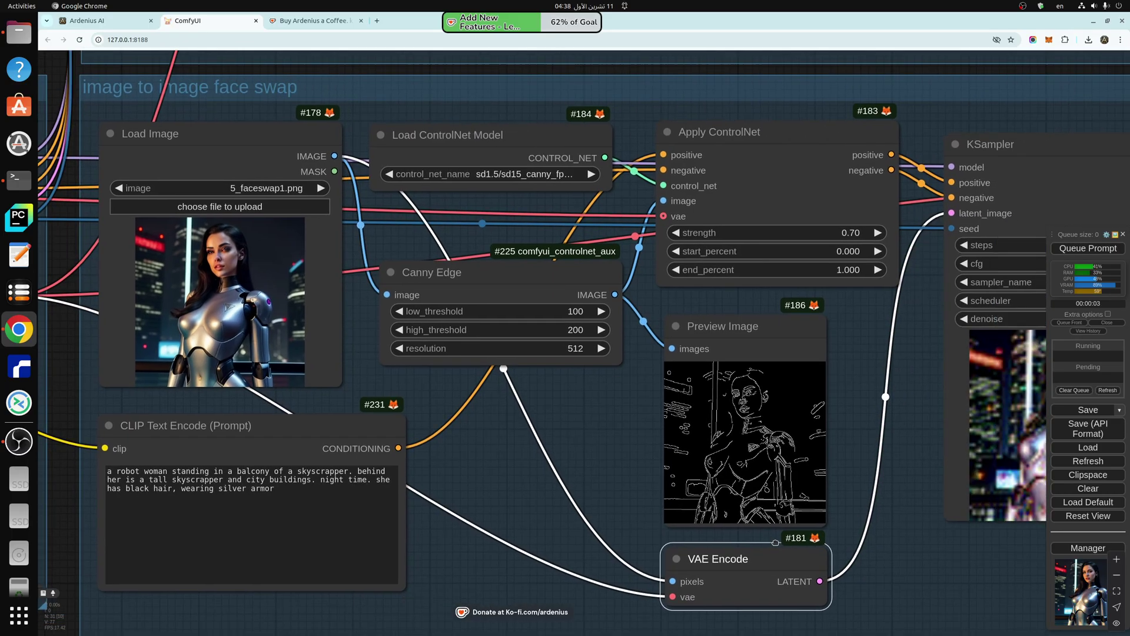
{"action": "left_click_drag", "start_coordinate": [776, 542], "coordinate": [581, 536]}
{"action": "left_click", "coordinate": [830, 188]}
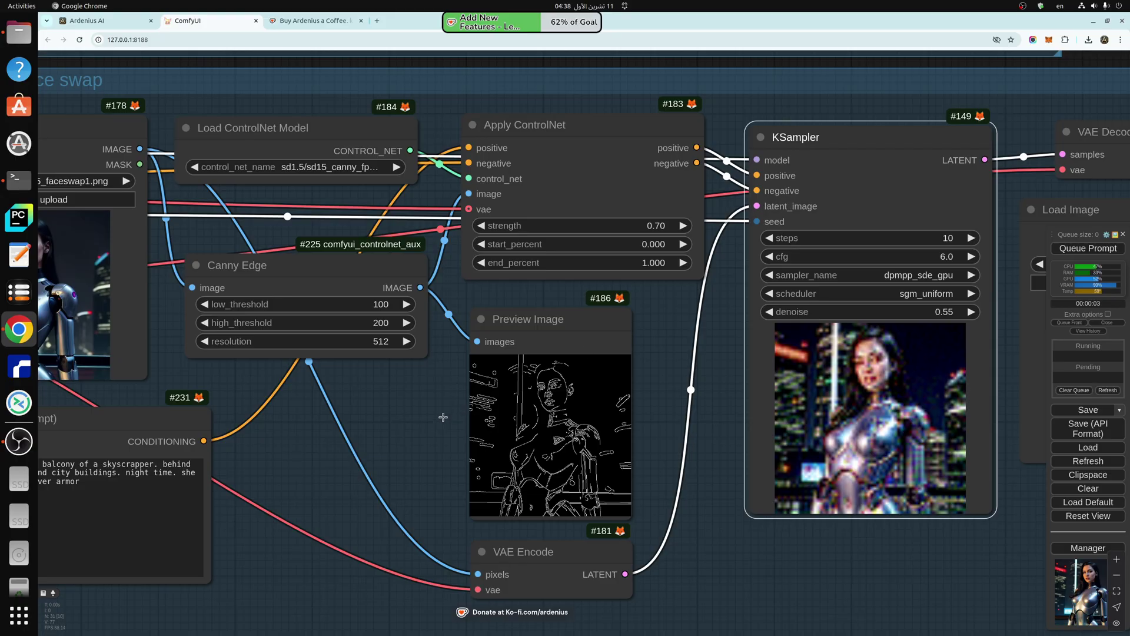
{"action": "left_click_drag", "start_coordinate": [412, 418], "coordinate": [523, 419]}
{"action": "scroll", "coordinate": [525, 418], "scroll_direction": "down", "scroll_amount": 1}
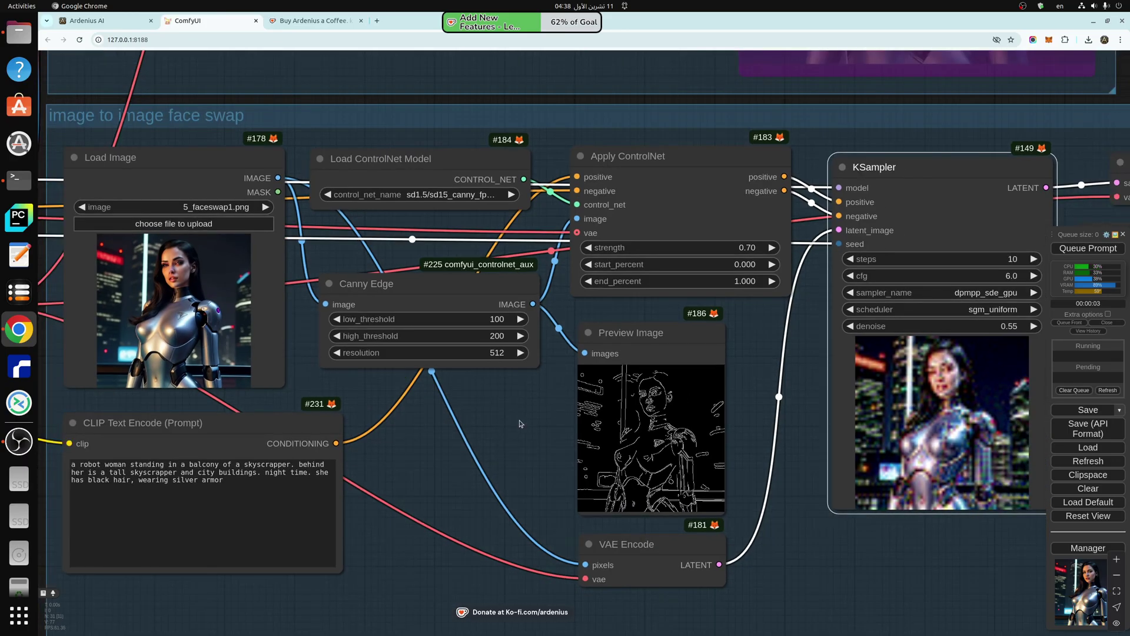
{"action": "left_click_drag", "start_coordinate": [280, 425], "coordinate": [400, 424]}
{"action": "left_click", "coordinate": [356, 410]}
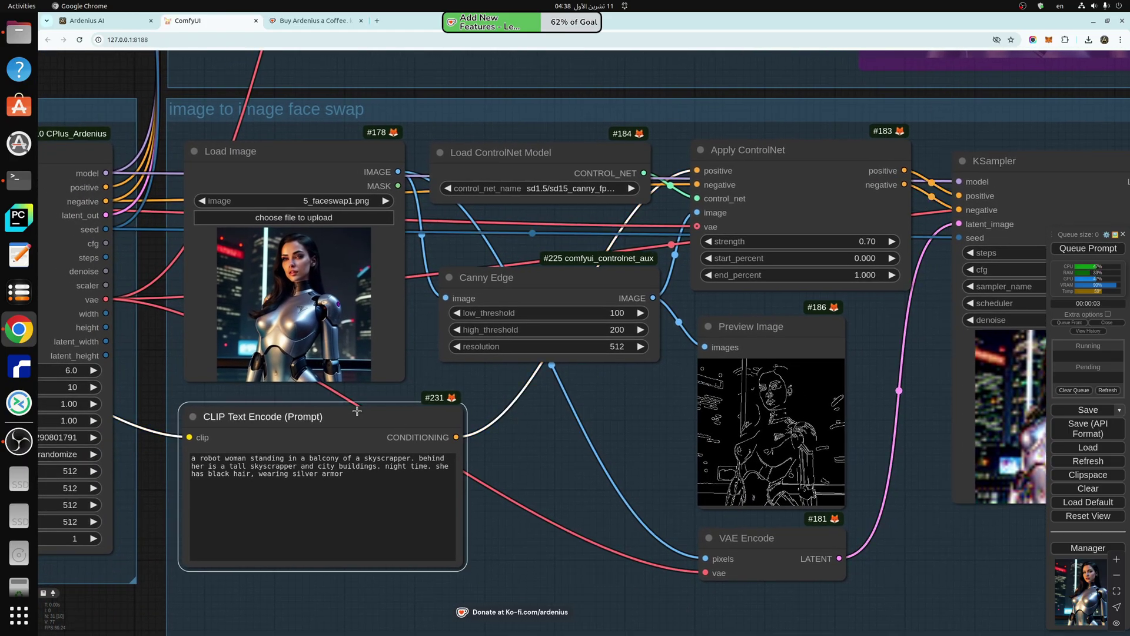
{"action": "left_click", "coordinate": [763, 171]}
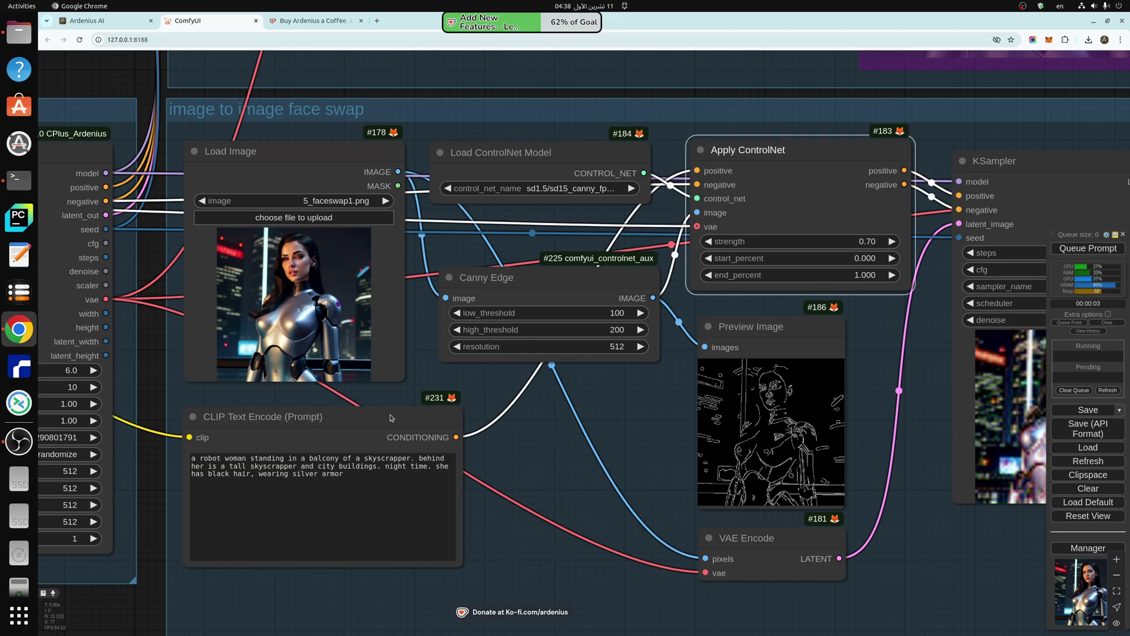
{"action": "left_click_drag", "start_coordinate": [350, 473], "coordinate": [190, 454]}
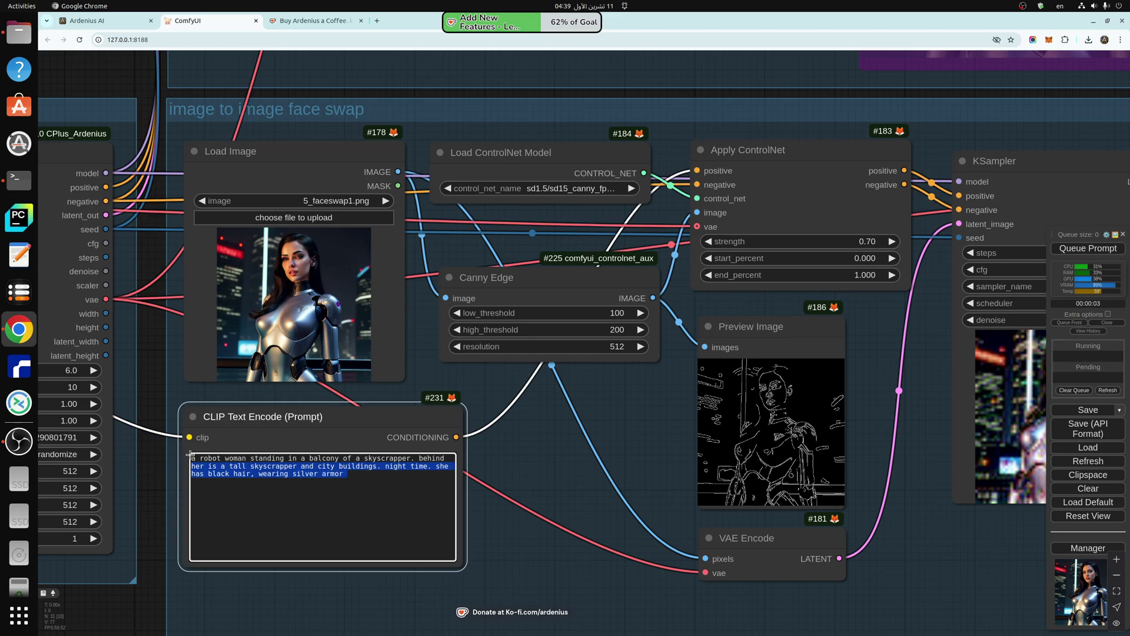
{"action": "triple_click", "coordinate": [294, 467]}
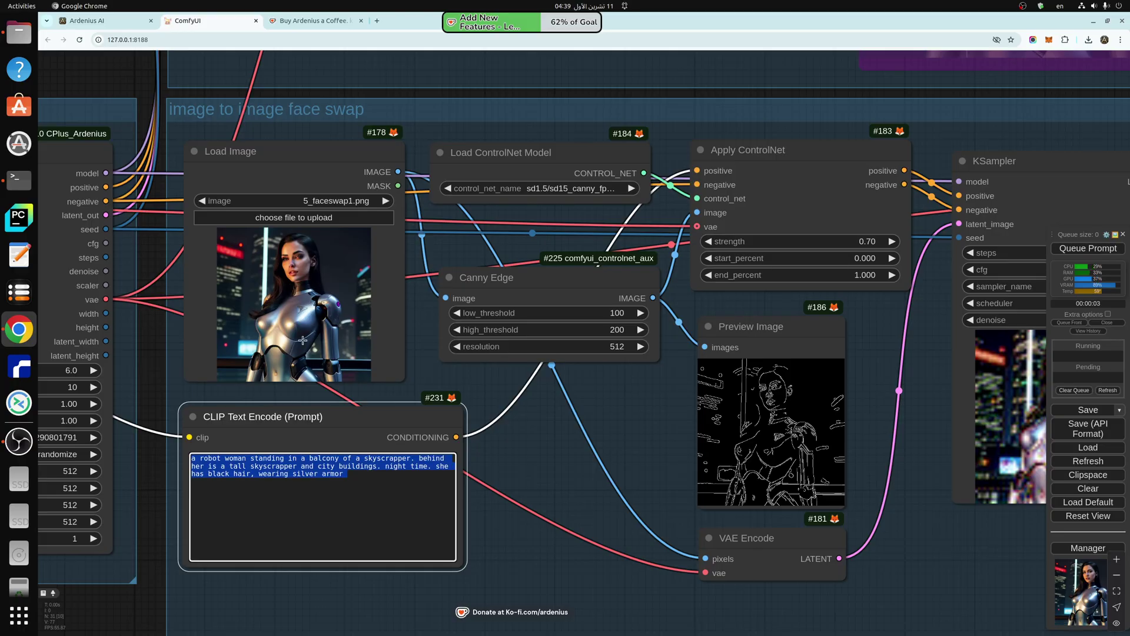
{"action": "left_click", "coordinate": [289, 463]}
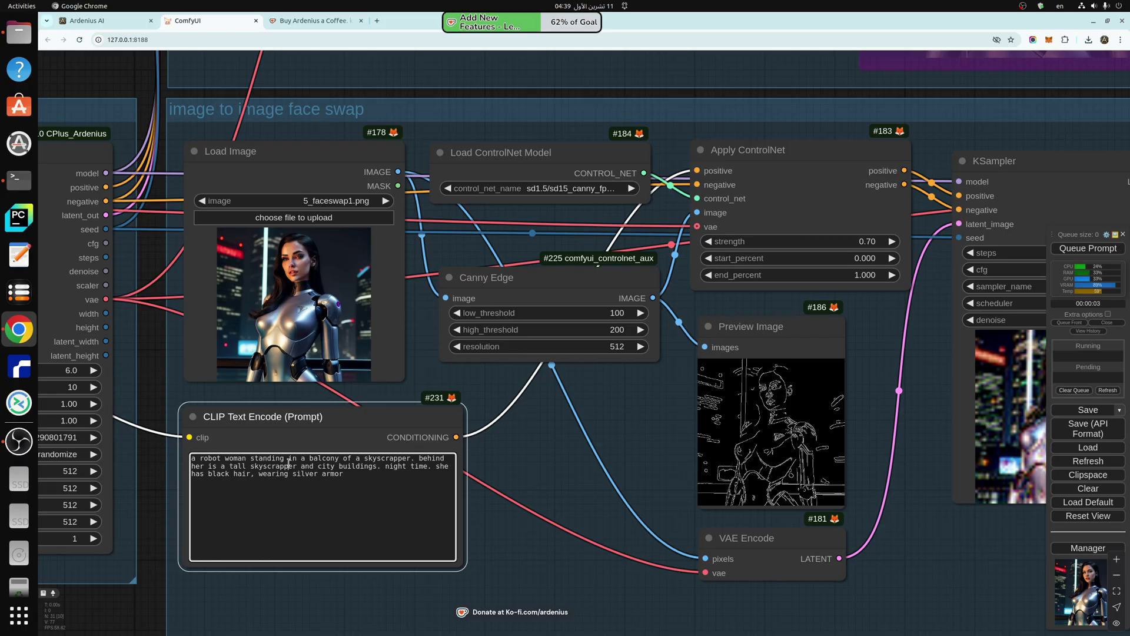
{"action": "triple_click", "coordinate": [289, 462]}
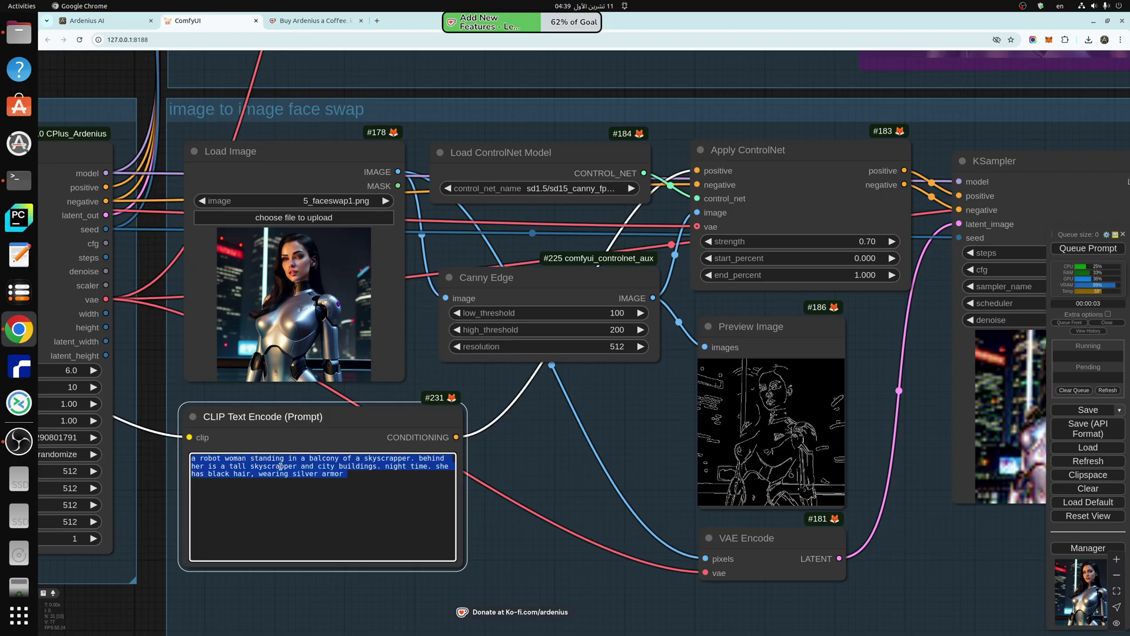
{"action": "double_click", "coordinate": [280, 466]}
{"action": "left_click", "coordinate": [272, 478]}
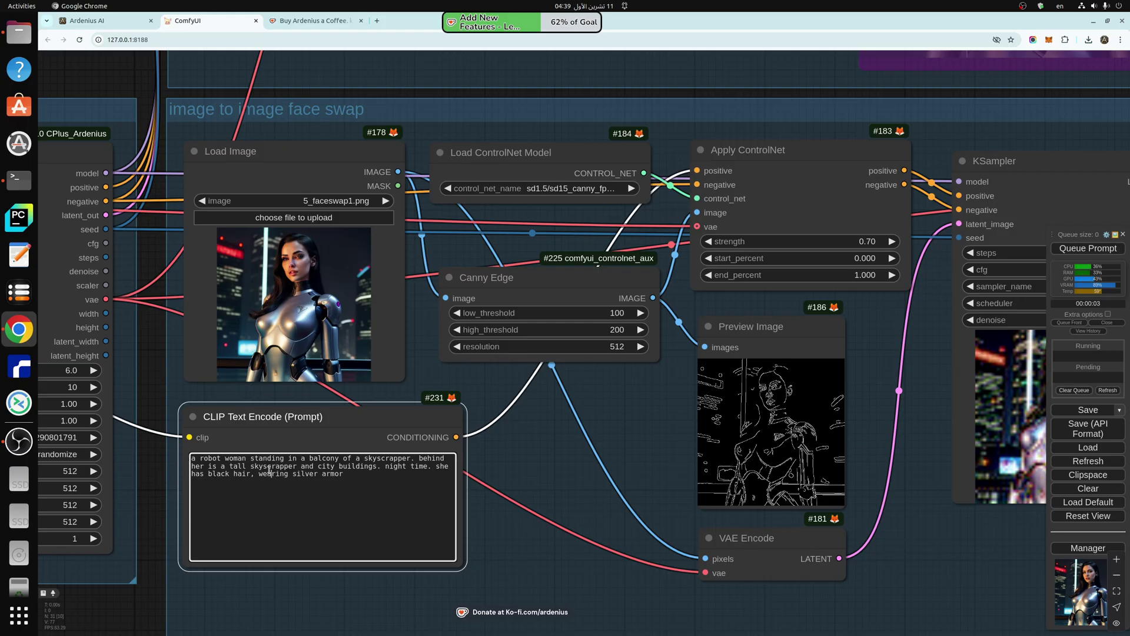
{"action": "scroll", "coordinate": [260, 558], "scroll_direction": "up", "scroll_amount": 5}
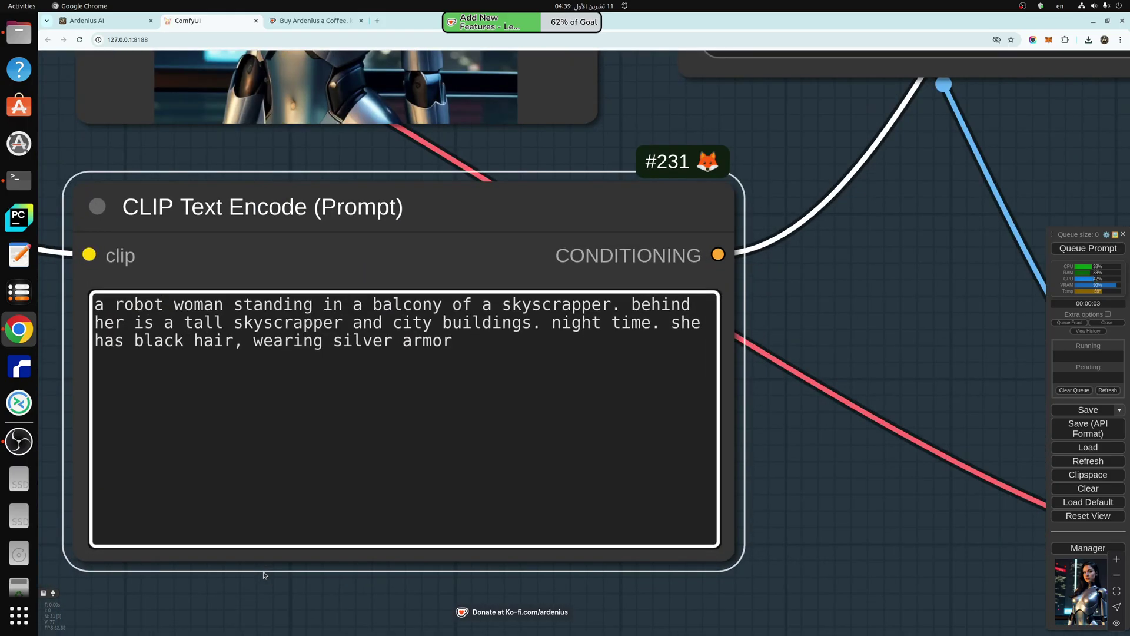
{"action": "scroll", "coordinate": [263, 575], "scroll_direction": "down", "scroll_amount": 5}
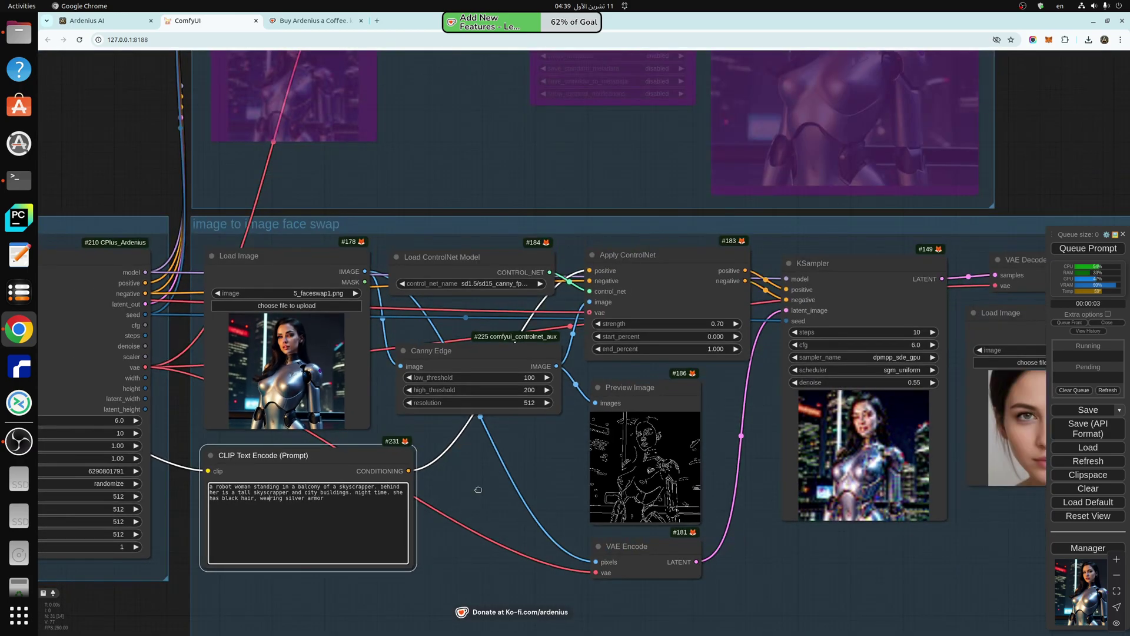
{"action": "left_click_drag", "start_coordinate": [478, 490], "coordinate": [312, 516]}
{"action": "left_click", "coordinate": [457, 422]}
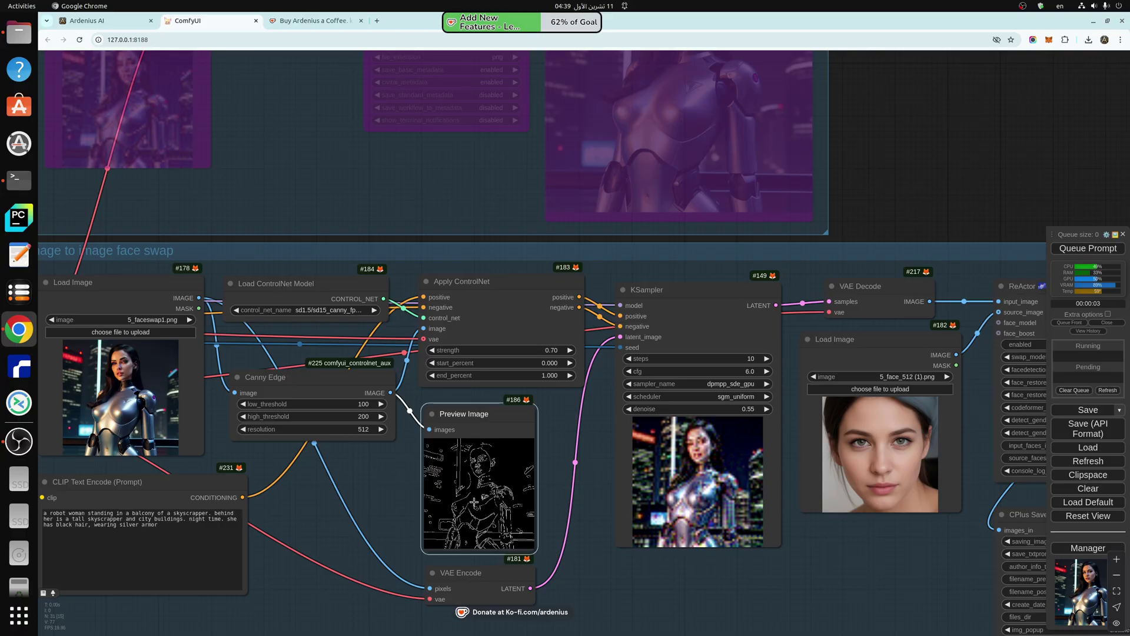
{"action": "scroll", "coordinate": [477, 505], "scroll_direction": "up", "scroll_amount": 8}
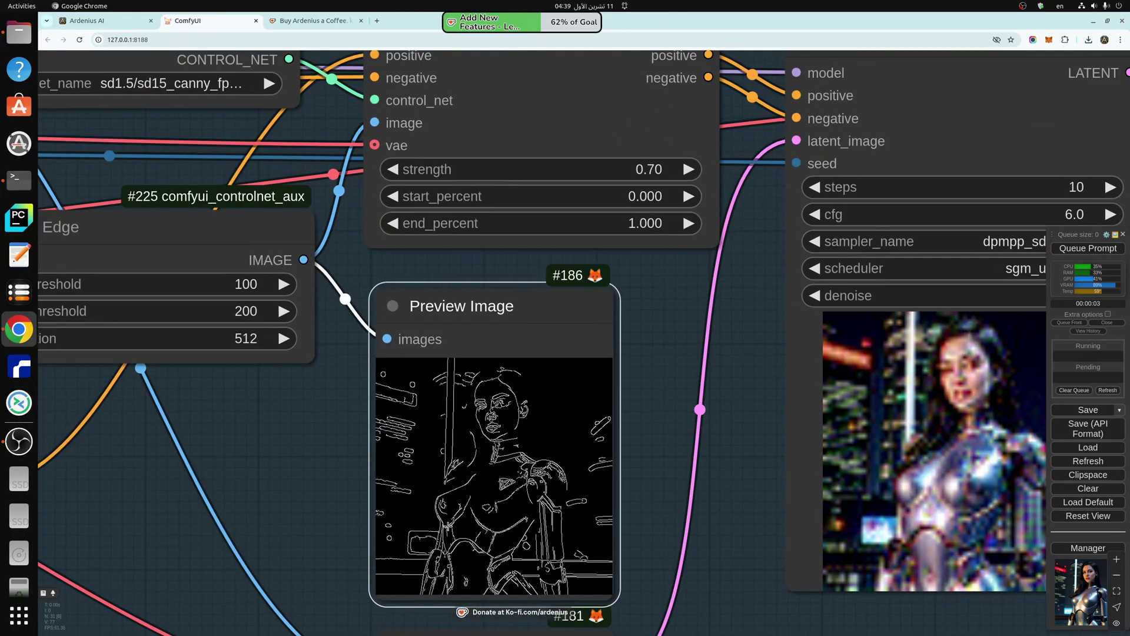
{"action": "scroll", "coordinate": [446, 525], "scroll_direction": "down", "scroll_amount": 5}
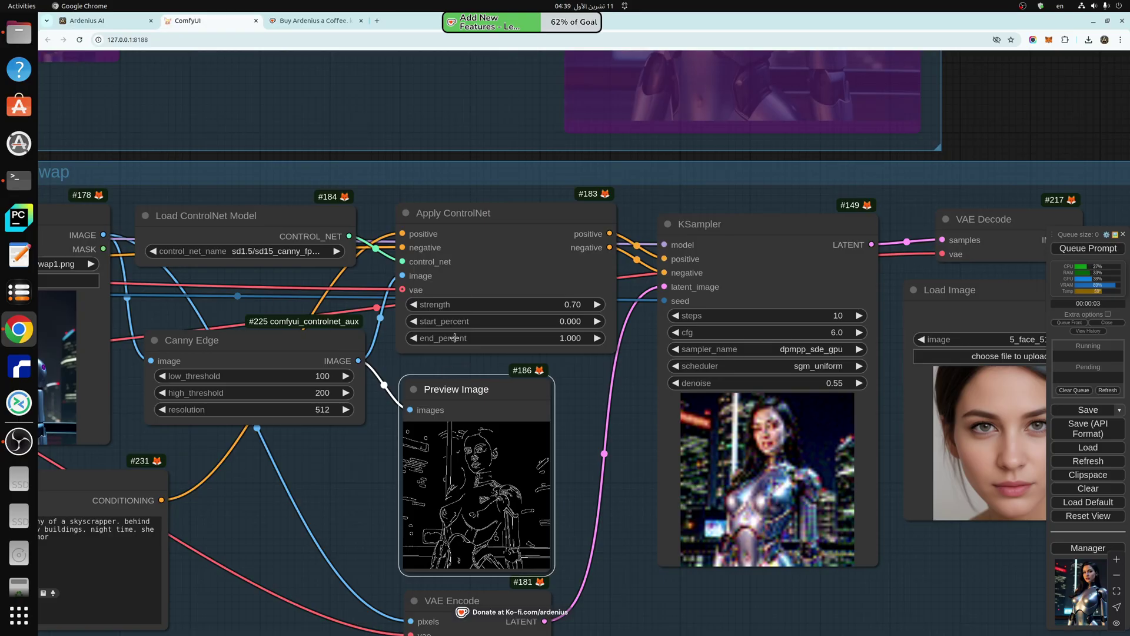
{"action": "left_click", "coordinate": [472, 242]}
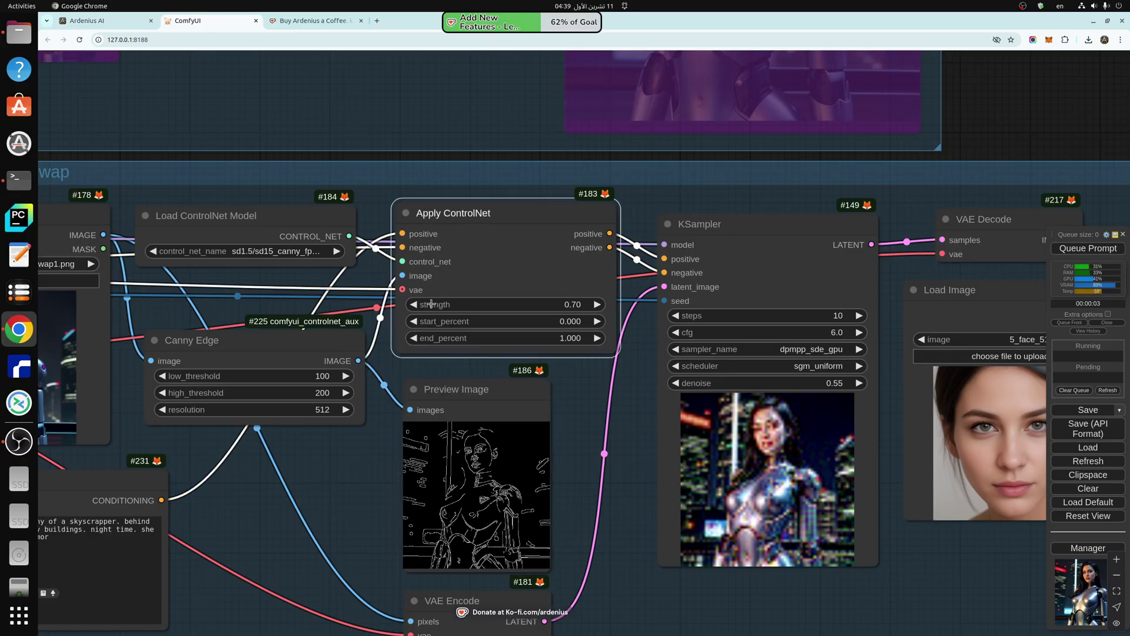
{"action": "left_click", "coordinate": [251, 220]}
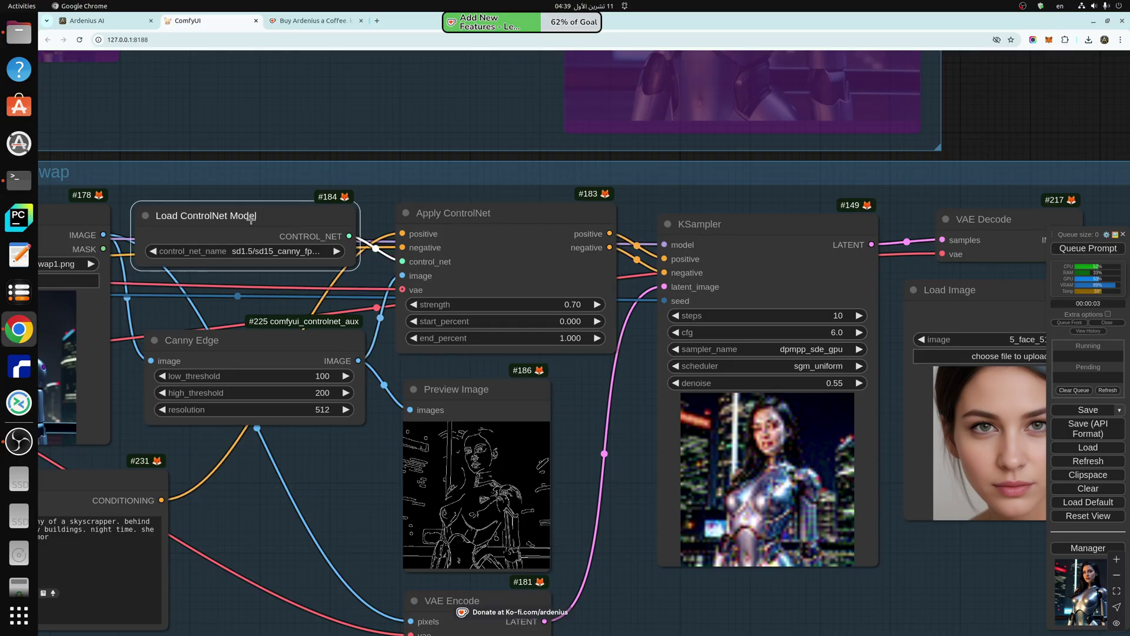
{"action": "left_click", "coordinate": [258, 341]}
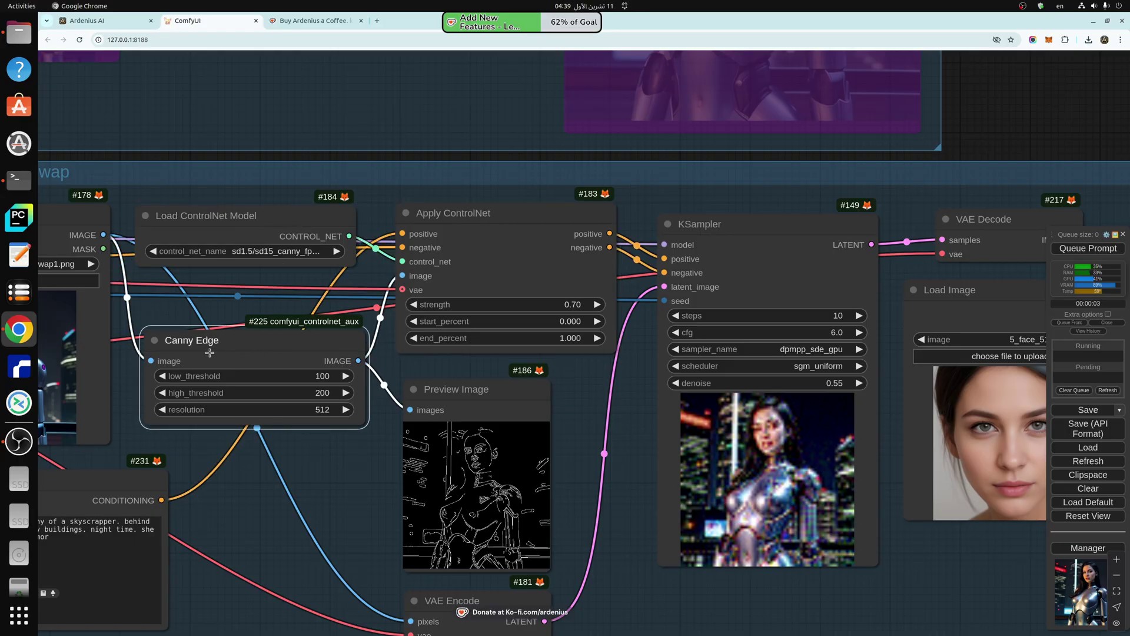
{"action": "left_click", "coordinate": [468, 397]}
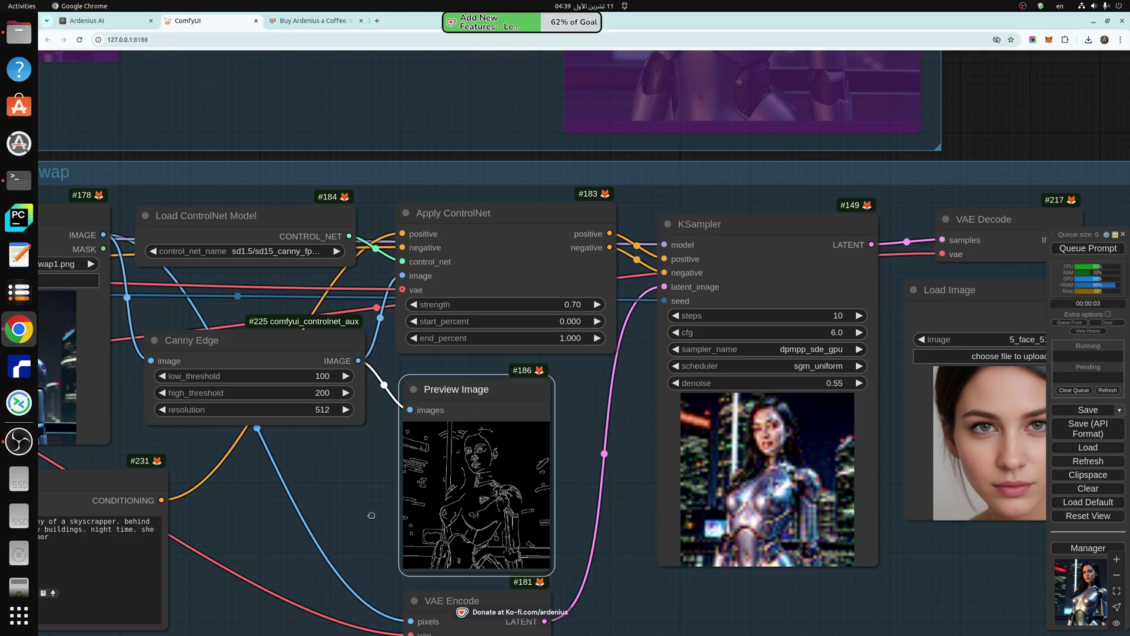
{"action": "scroll", "coordinate": [387, 505], "scroll_direction": "down", "scroll_amount": 2}
{"action": "scroll", "coordinate": [582, 465], "scroll_direction": "up", "scroll_amount": 4}
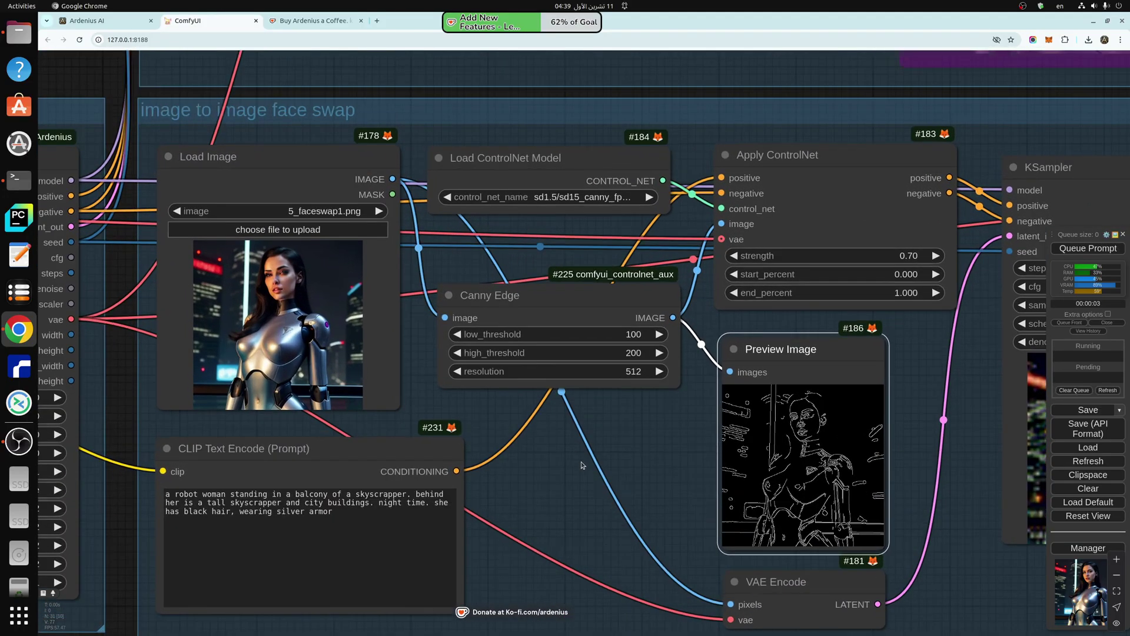
{"action": "scroll", "coordinate": [581, 465], "scroll_direction": "up", "scroll_amount": 2}
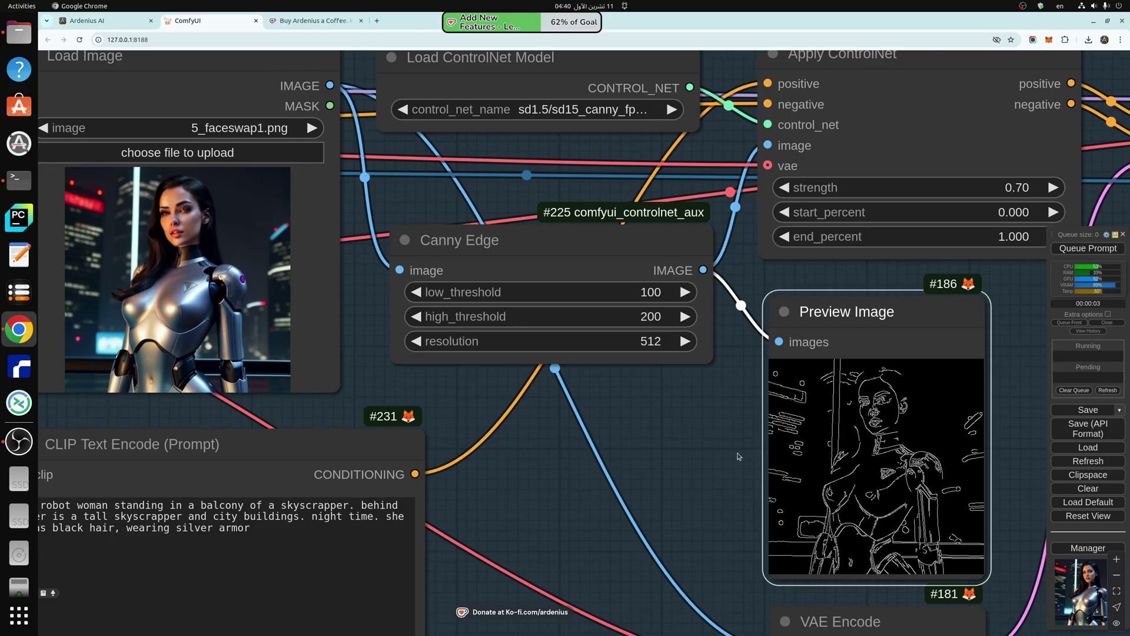
{"action": "scroll", "coordinate": [700, 435], "scroll_direction": "down", "scroll_amount": 5}
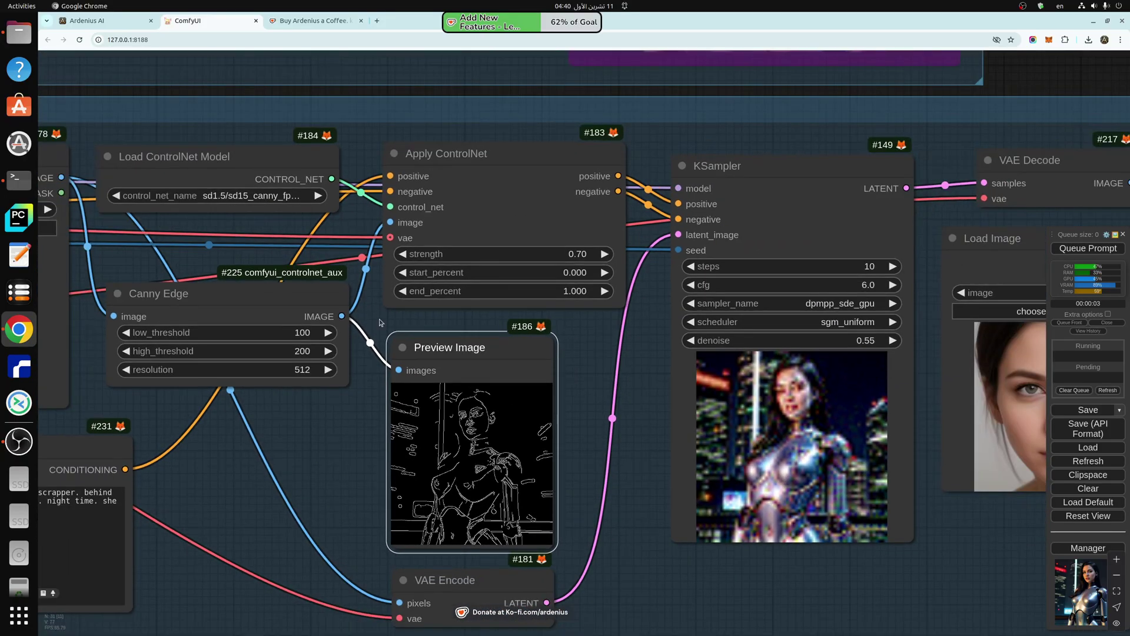
{"action": "left_click", "coordinate": [383, 305]}
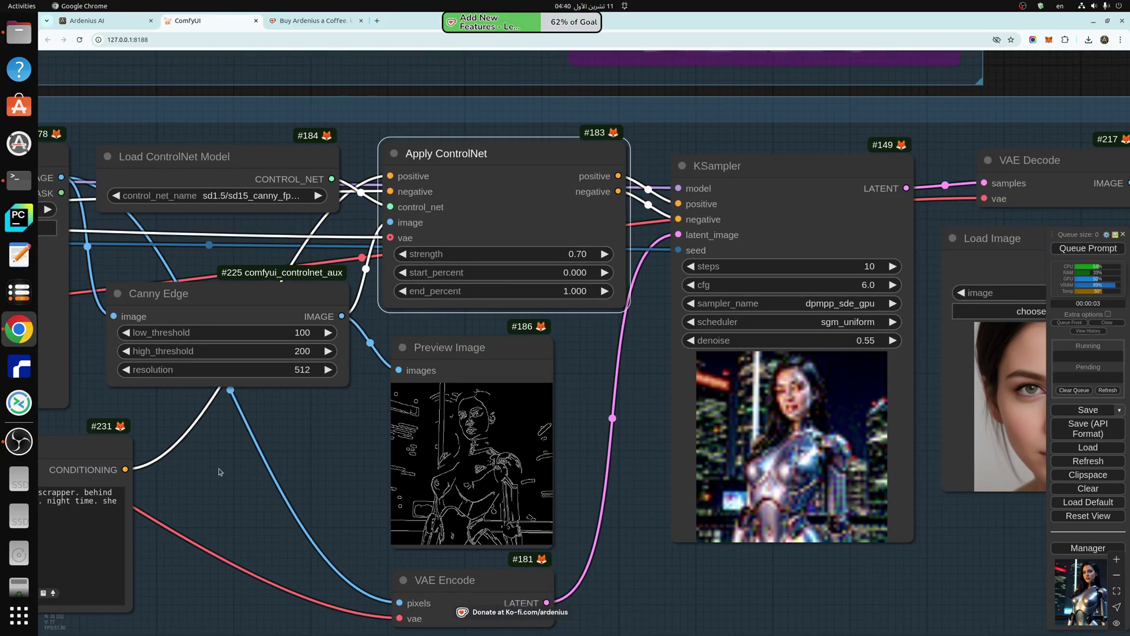
{"action": "left_click_drag", "start_coordinate": [231, 496], "coordinate": [381, 469]}
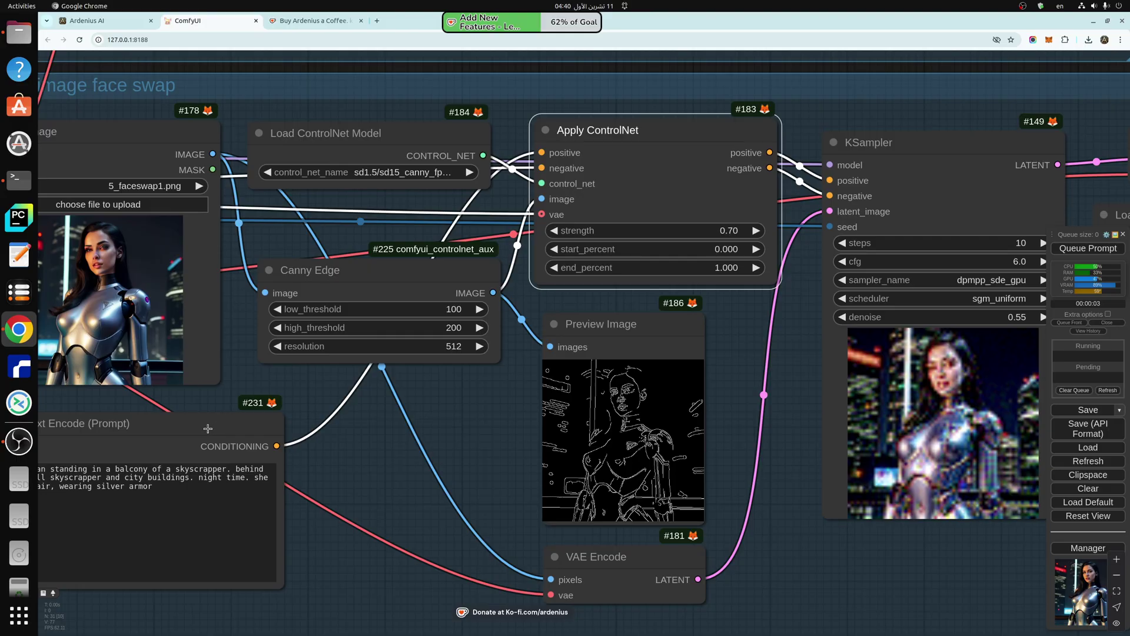
{"action": "left_click", "coordinate": [176, 453]}
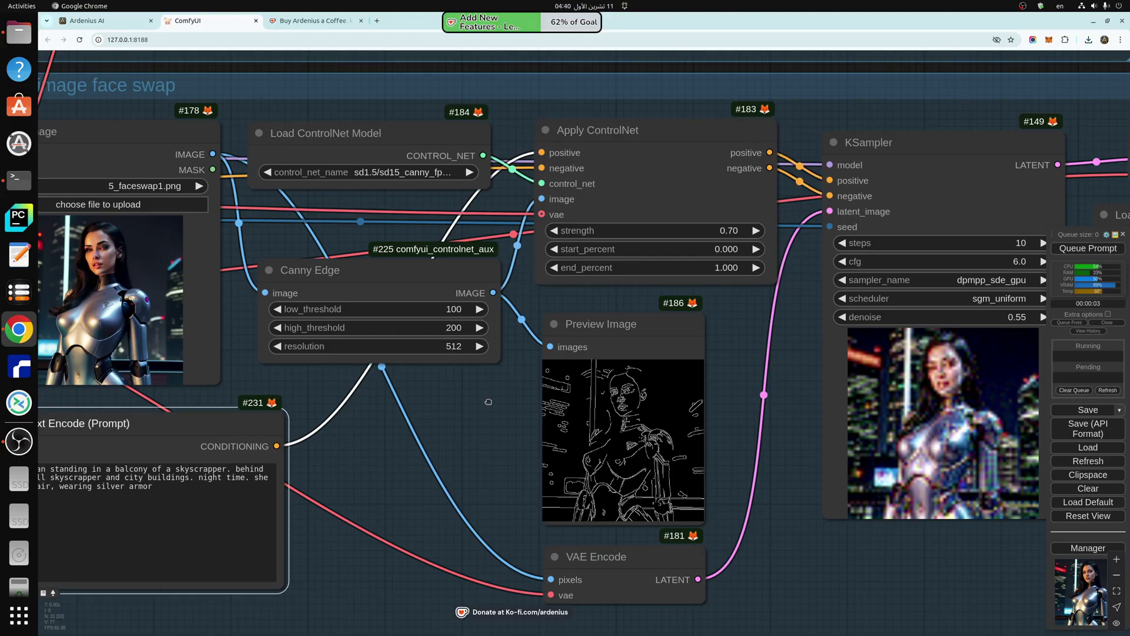
{"action": "left_click_drag", "start_coordinate": [488, 402], "coordinate": [318, 470]}
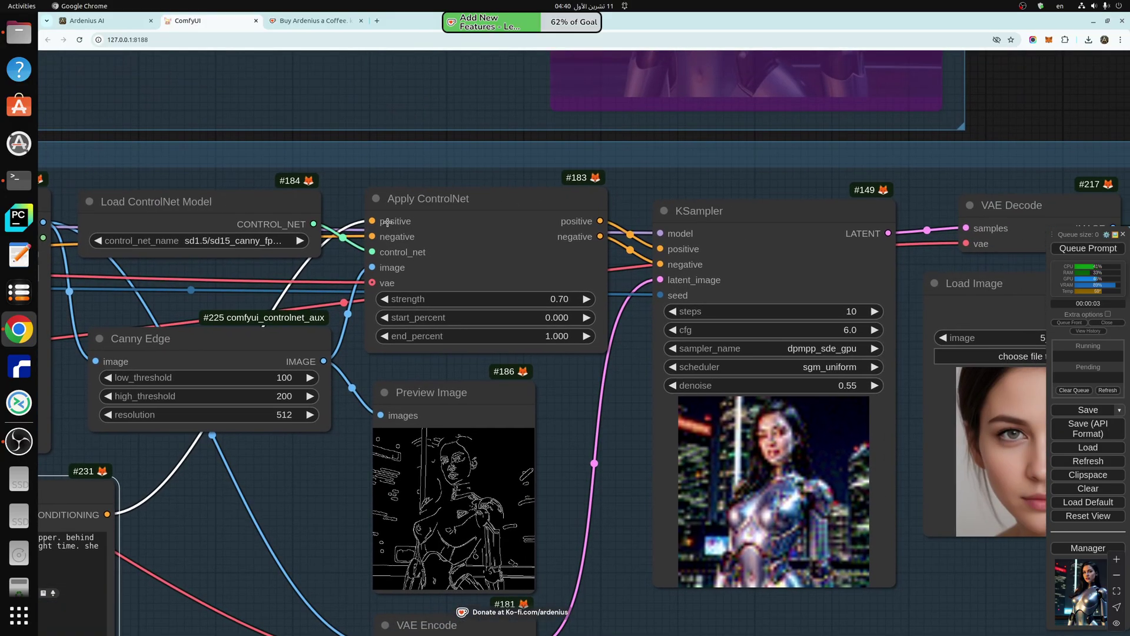
{"action": "left_click", "coordinate": [537, 236]}
{"action": "left_click", "coordinate": [752, 236]}
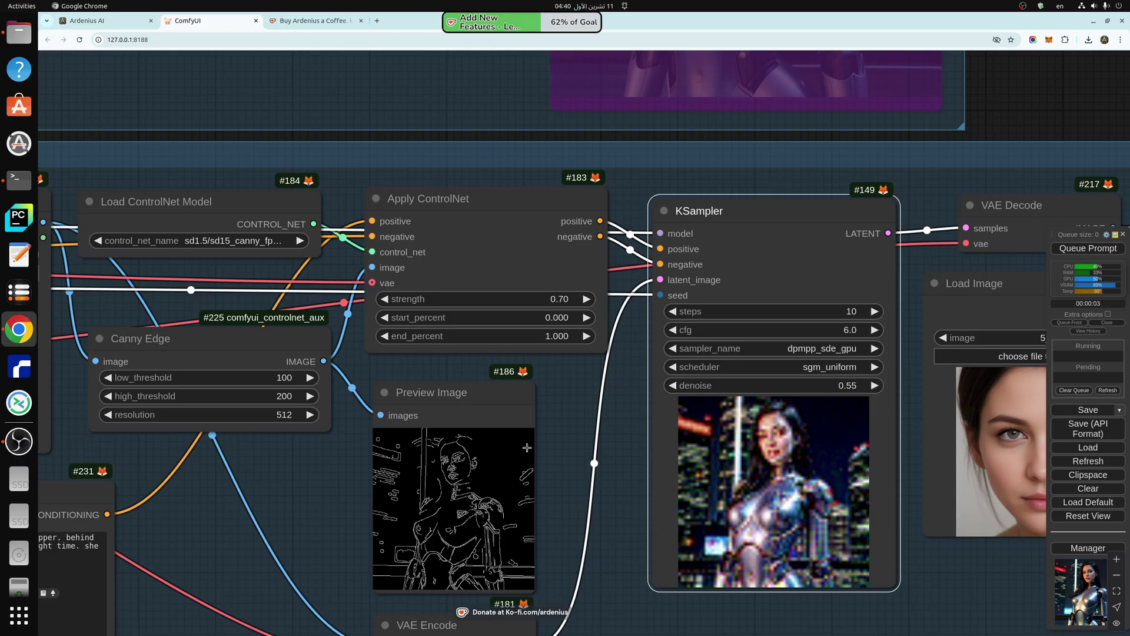
{"action": "scroll", "coordinate": [453, 496], "scroll_direction": "up", "scroll_amount": 2}
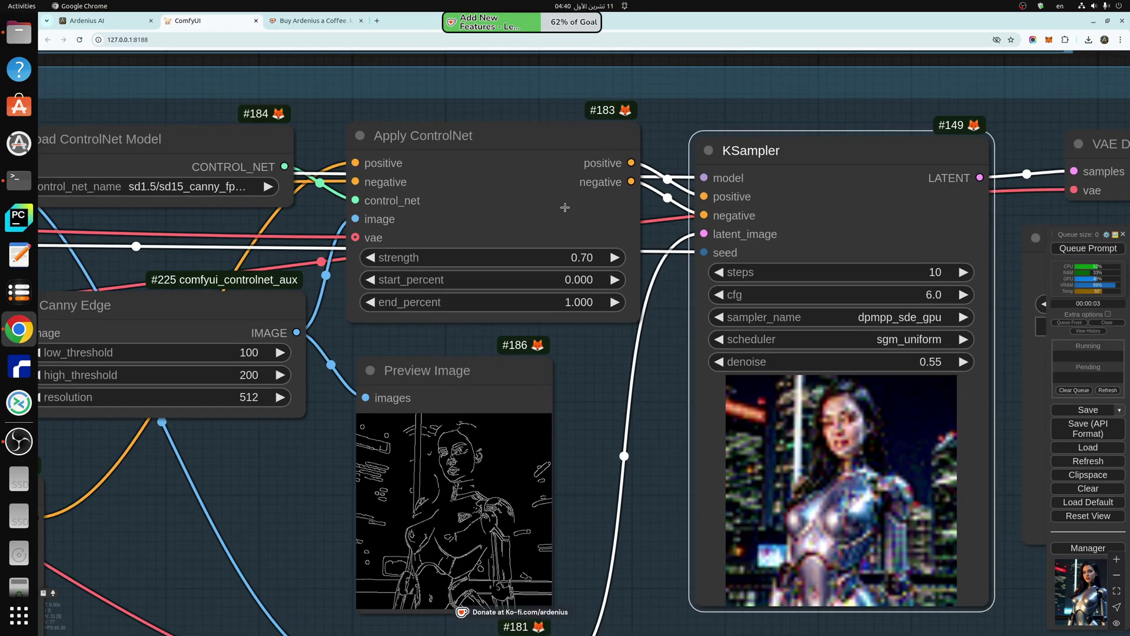
{"action": "scroll", "coordinate": [565, 207], "scroll_direction": "down", "scroll_amount": 3}
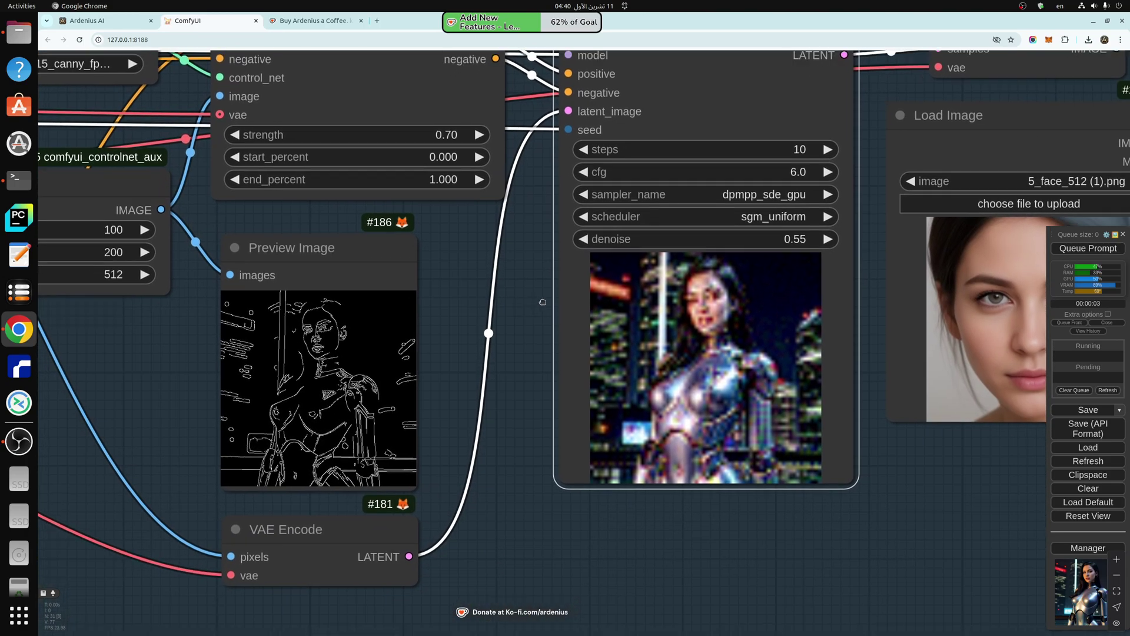
{"action": "scroll", "coordinate": [562, 296], "scroll_direction": "down", "scroll_amount": 2}
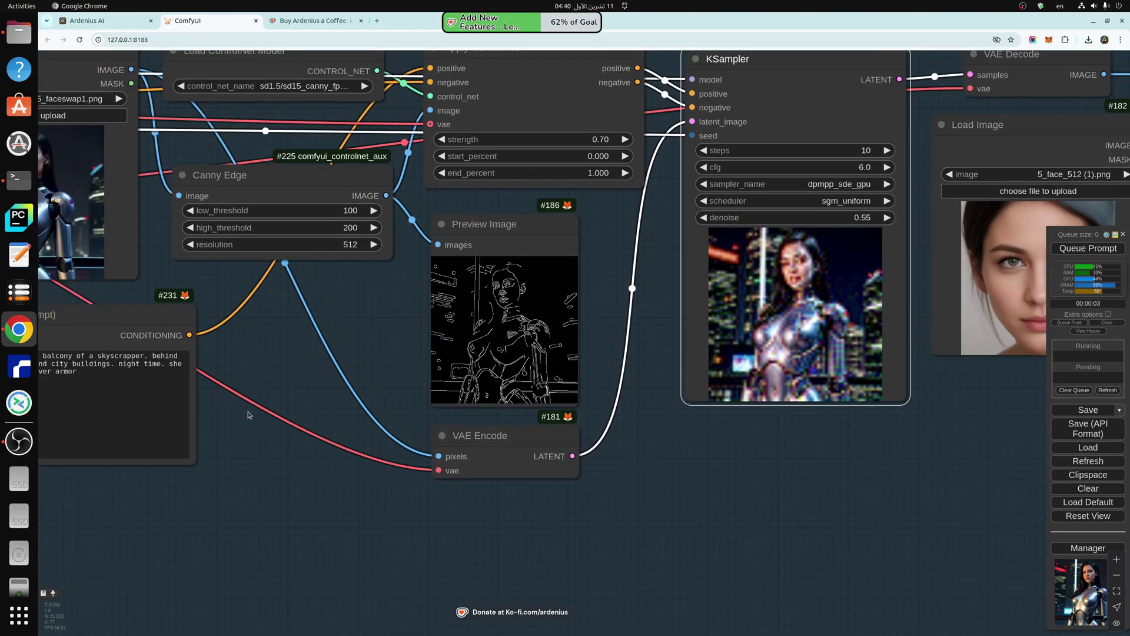
{"action": "scroll", "coordinate": [265, 427], "scroll_direction": "left", "scroll_amount": 5}
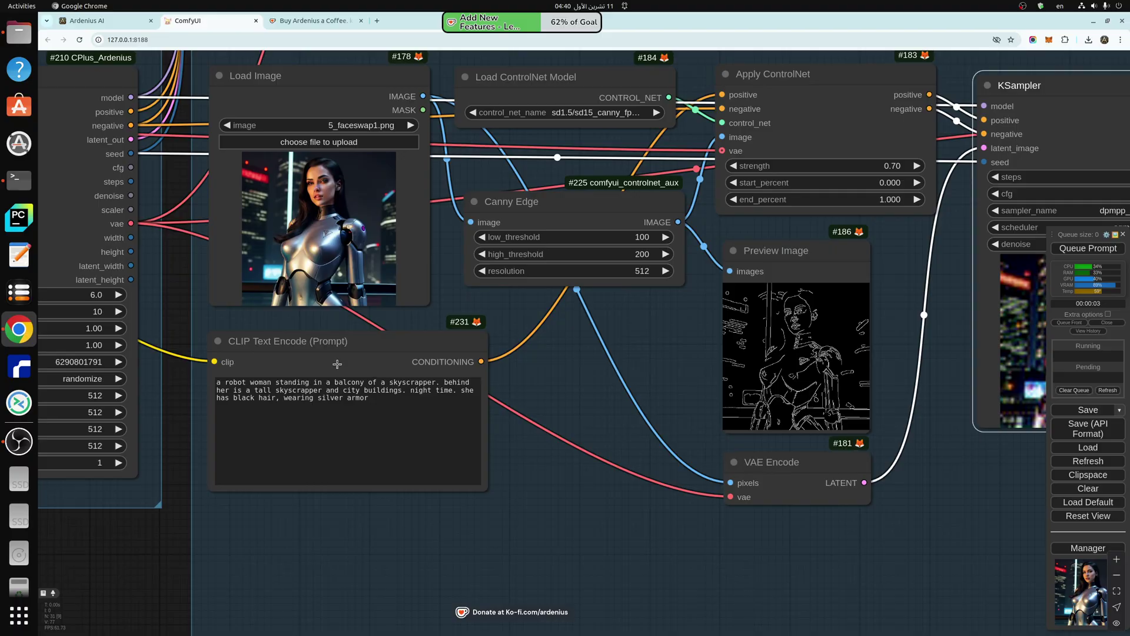
{"action": "scroll", "coordinate": [338, 363], "scroll_direction": "up", "scroll_amount": 3}
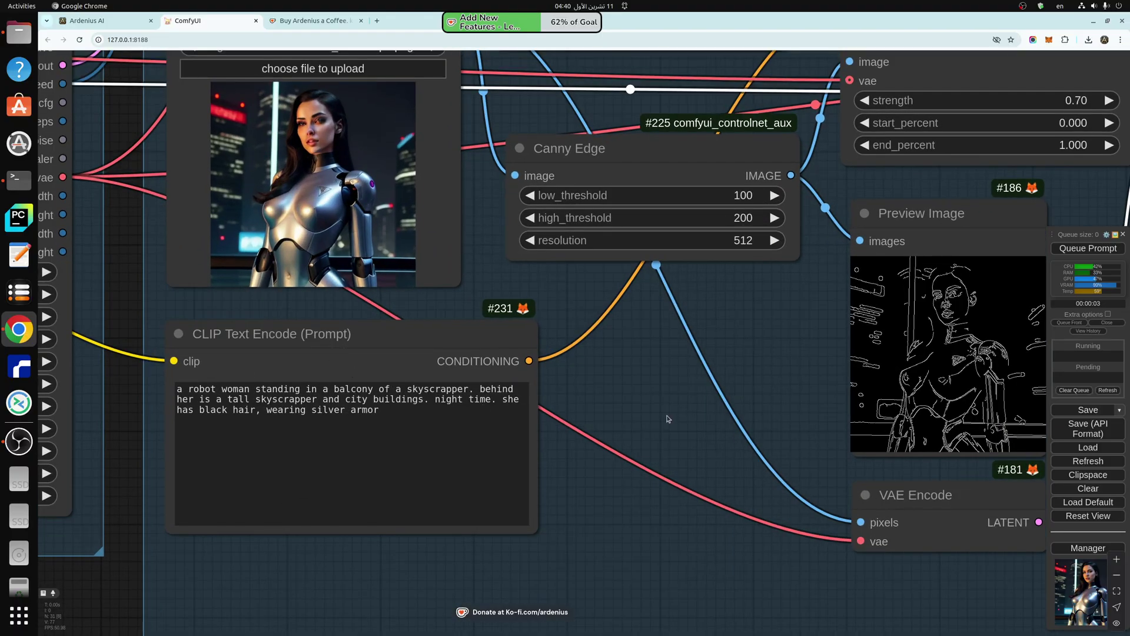
{"action": "left_click_drag", "start_coordinate": [678, 415], "coordinate": [205, 386]}
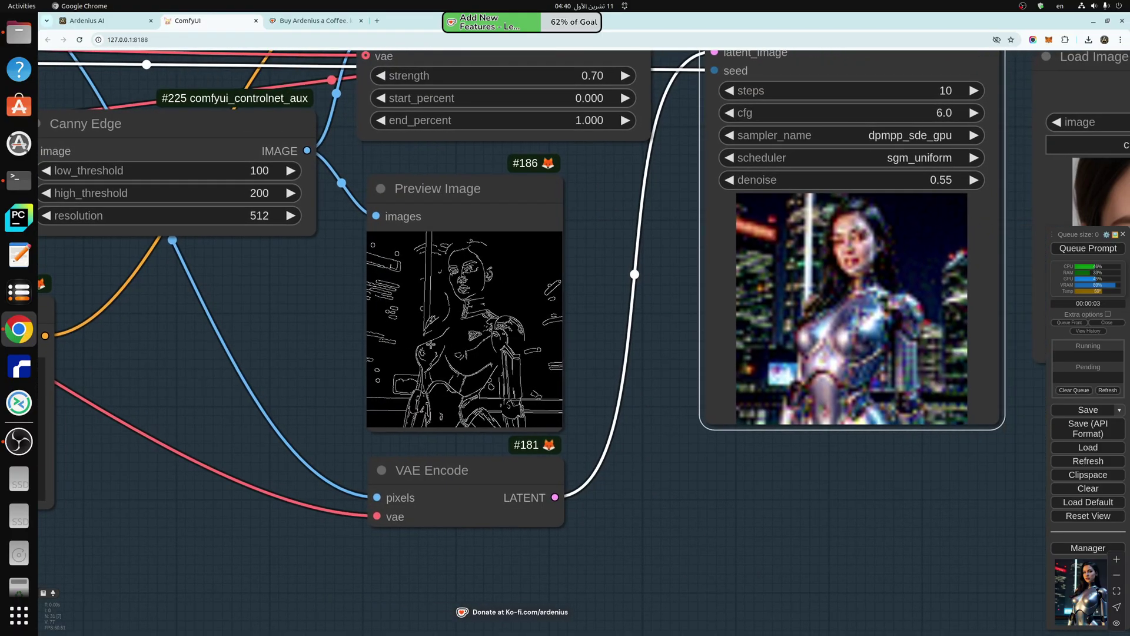
{"action": "scroll", "coordinate": [497, 296], "scroll_direction": "down", "scroll_amount": 3}
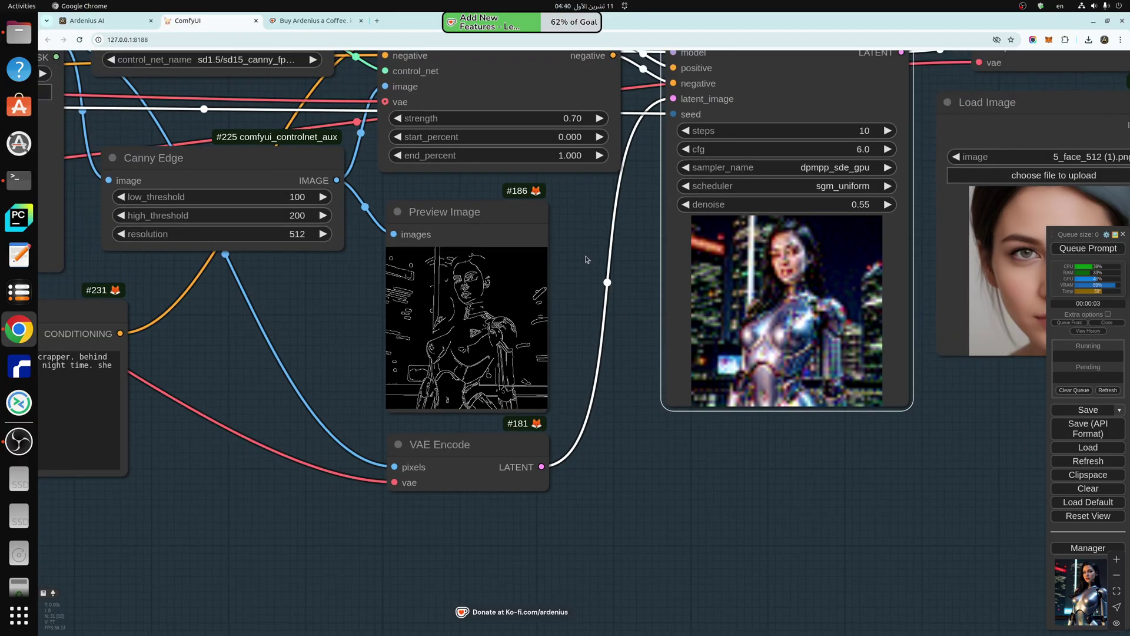
{"action": "left_click_drag", "start_coordinate": [584, 255], "coordinate": [394, 304]}
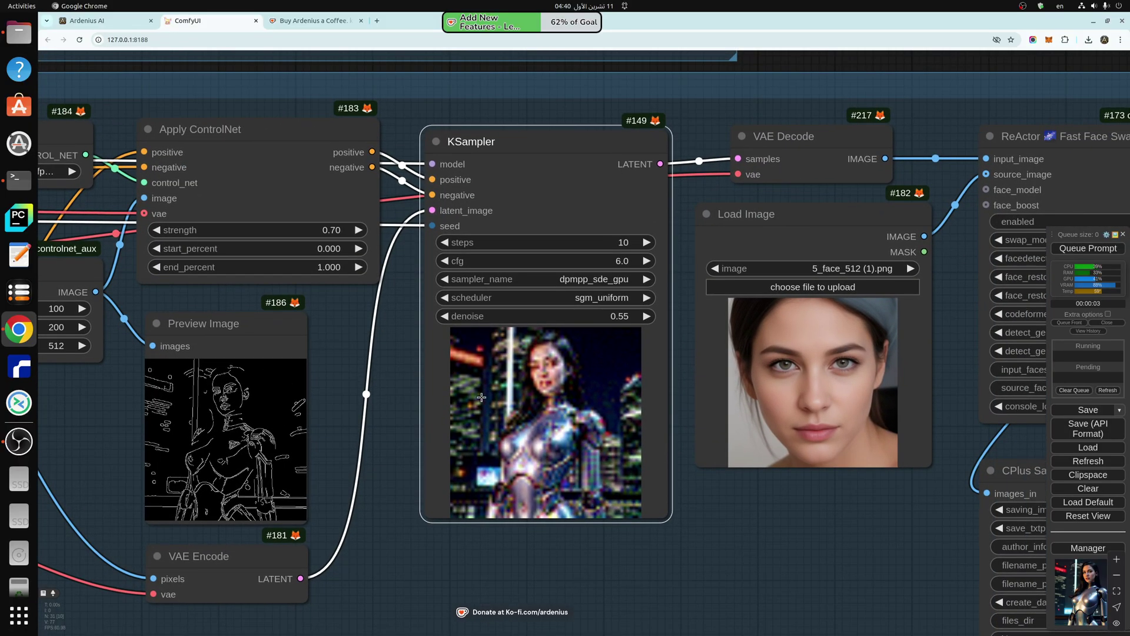
{"action": "left_click_drag", "start_coordinate": [804, 516], "coordinate": [500, 506]}
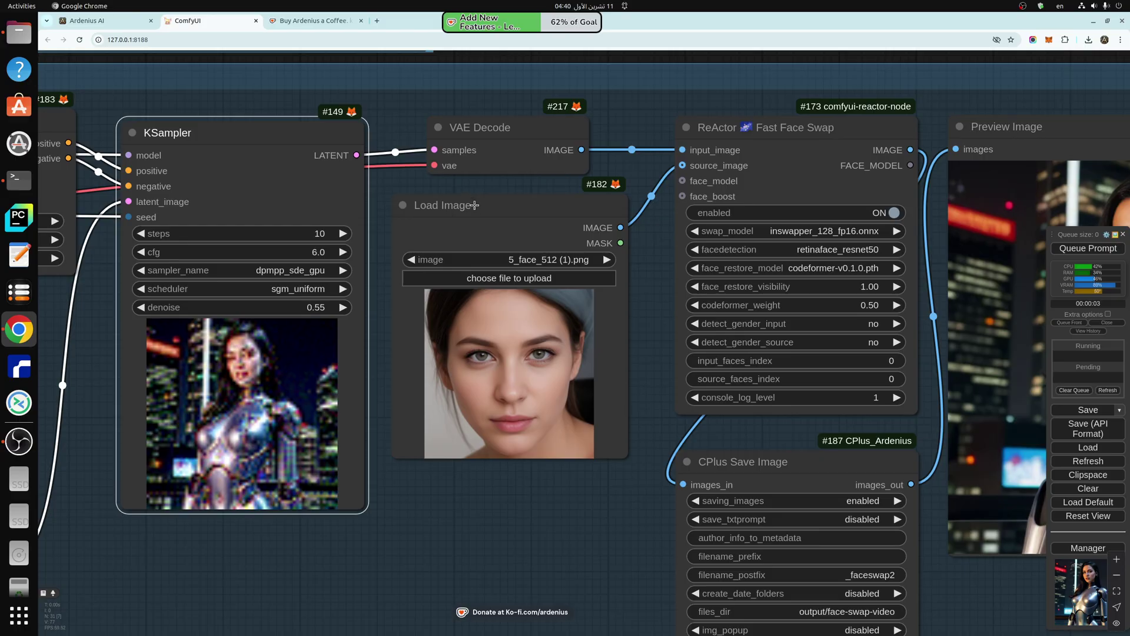
{"action": "left_click_drag", "start_coordinate": [475, 205], "coordinate": [474, 215]}
{"action": "left_click_drag", "start_coordinate": [488, 160], "coordinate": [485, 166]}
{"action": "left_click", "coordinate": [288, 181]}
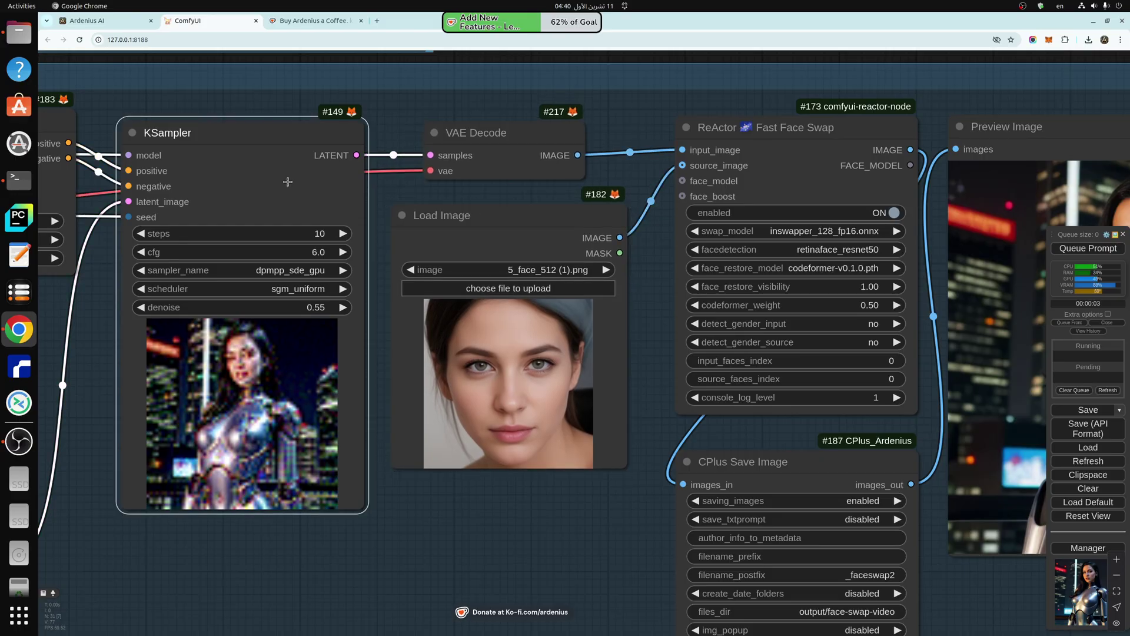
{"action": "left_click", "coordinate": [509, 152]}
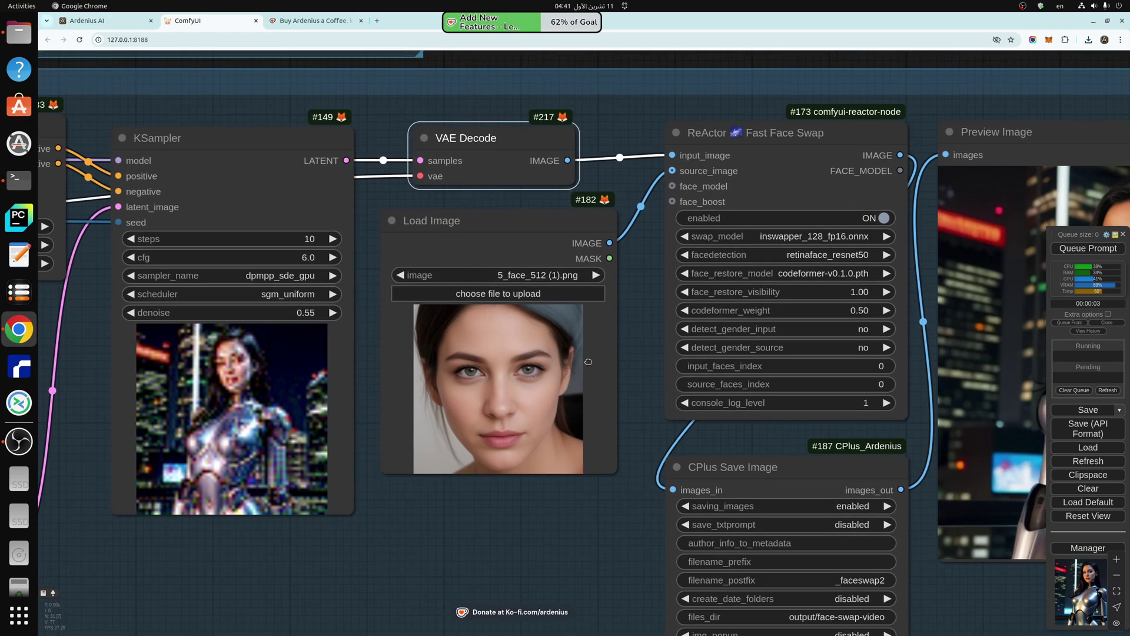
{"action": "left_click_drag", "start_coordinate": [627, 164], "coordinate": [430, 199]}
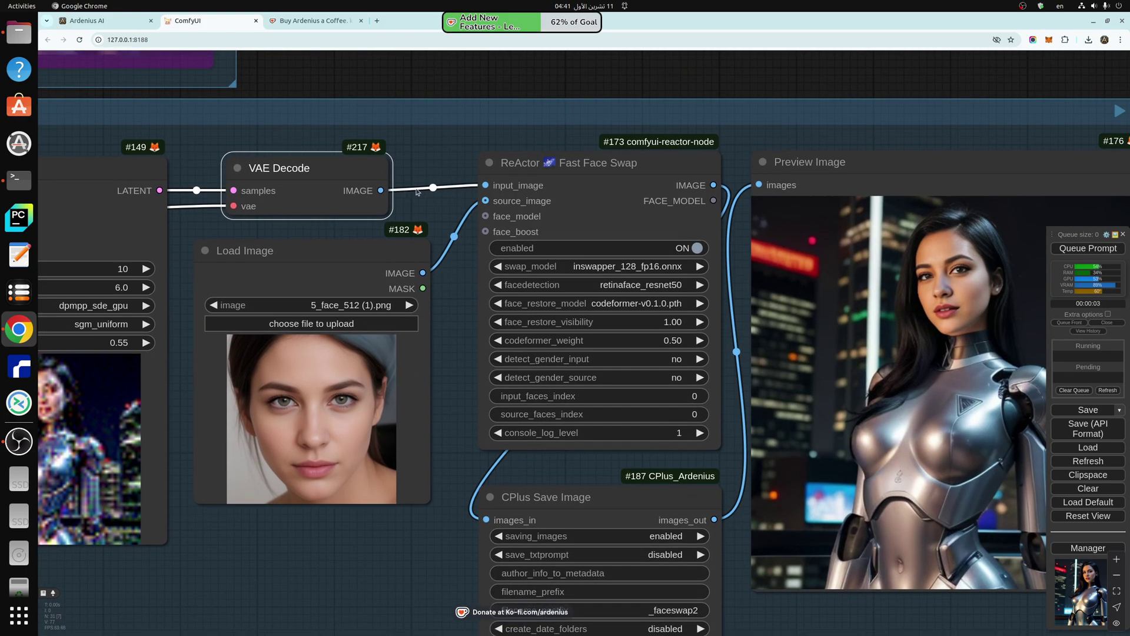
{"action": "left_click", "coordinate": [584, 182]}
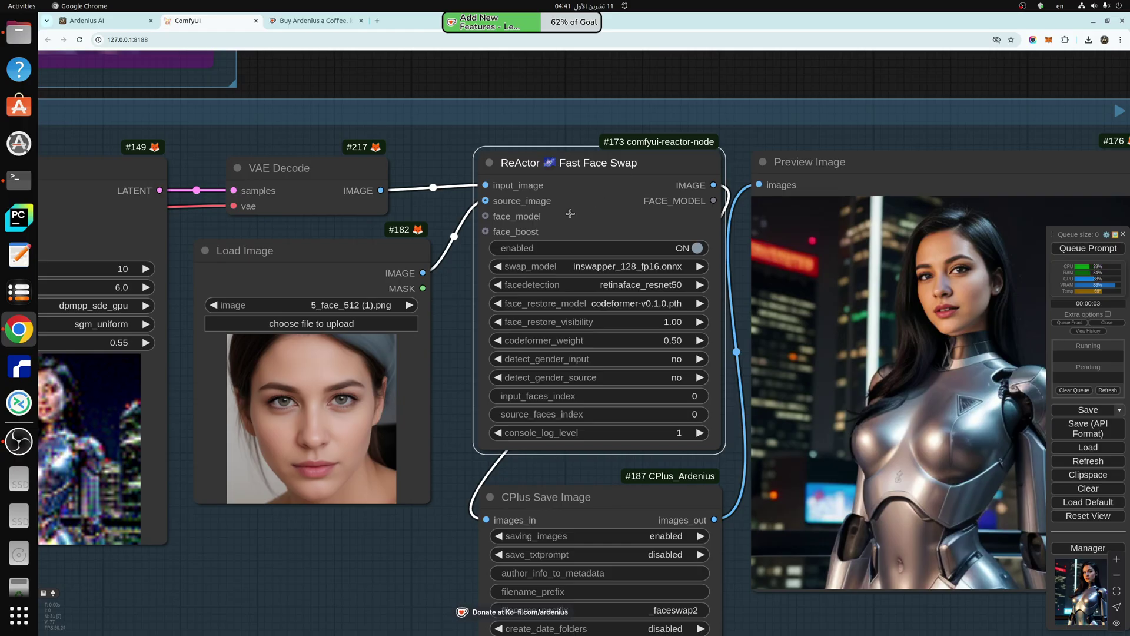
{"action": "left_click", "coordinate": [303, 257]}
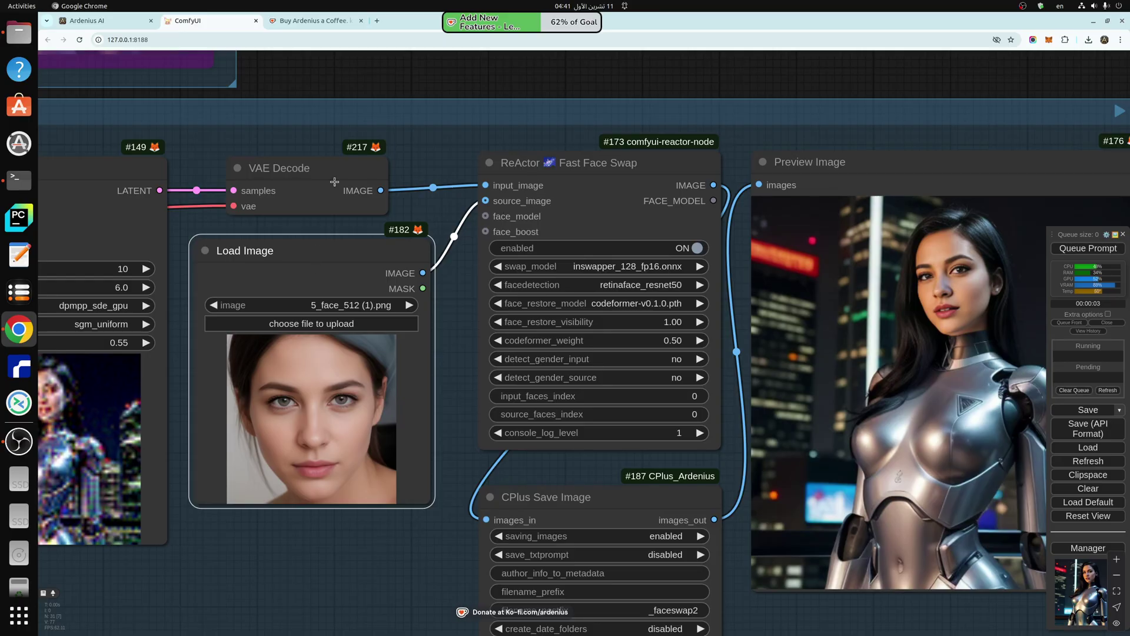
{"action": "scroll", "coordinate": [256, 545], "scroll_direction": "down", "scroll_amount": 2}
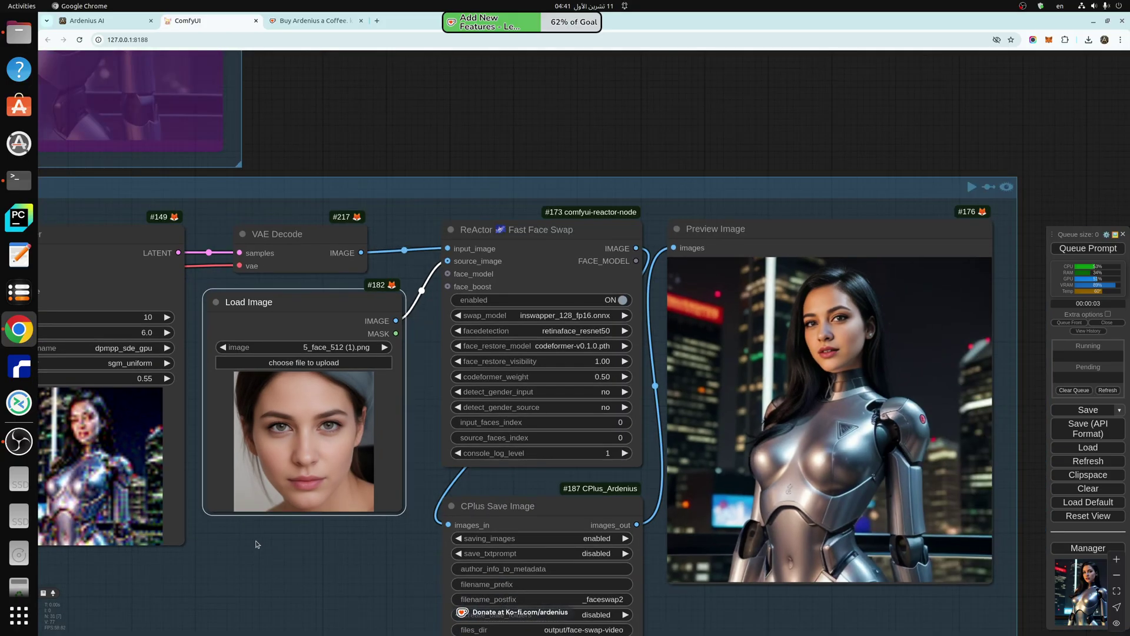
{"action": "scroll", "coordinate": [498, 255], "scroll_direction": "up", "scroll_amount": 4}
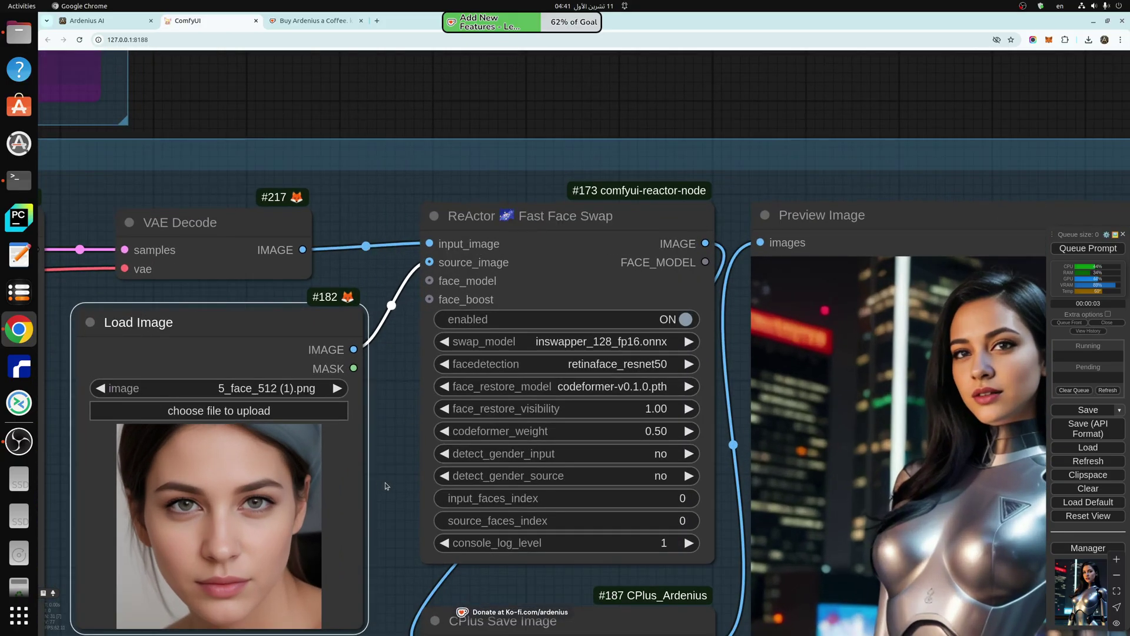
{"action": "left_click_drag", "start_coordinate": [386, 486], "coordinate": [270, 295]}
{"action": "scroll", "coordinate": [270, 295], "scroll_direction": "down", "scroll_amount": 3}
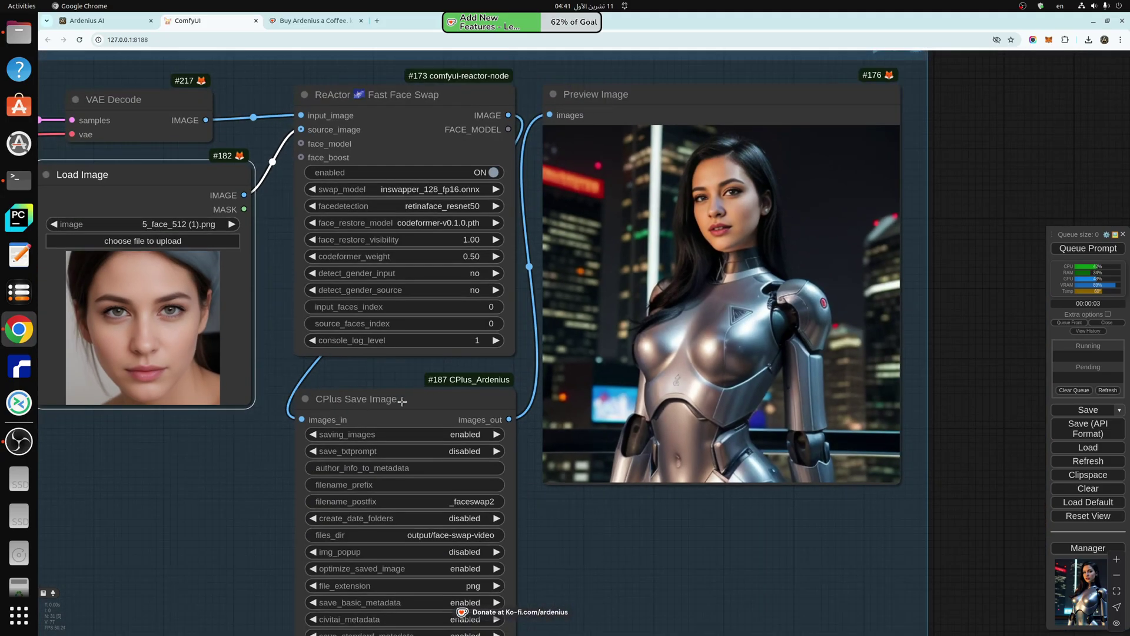
{"action": "left_click", "coordinate": [402, 401]}
{"action": "left_click", "coordinate": [465, 534]}
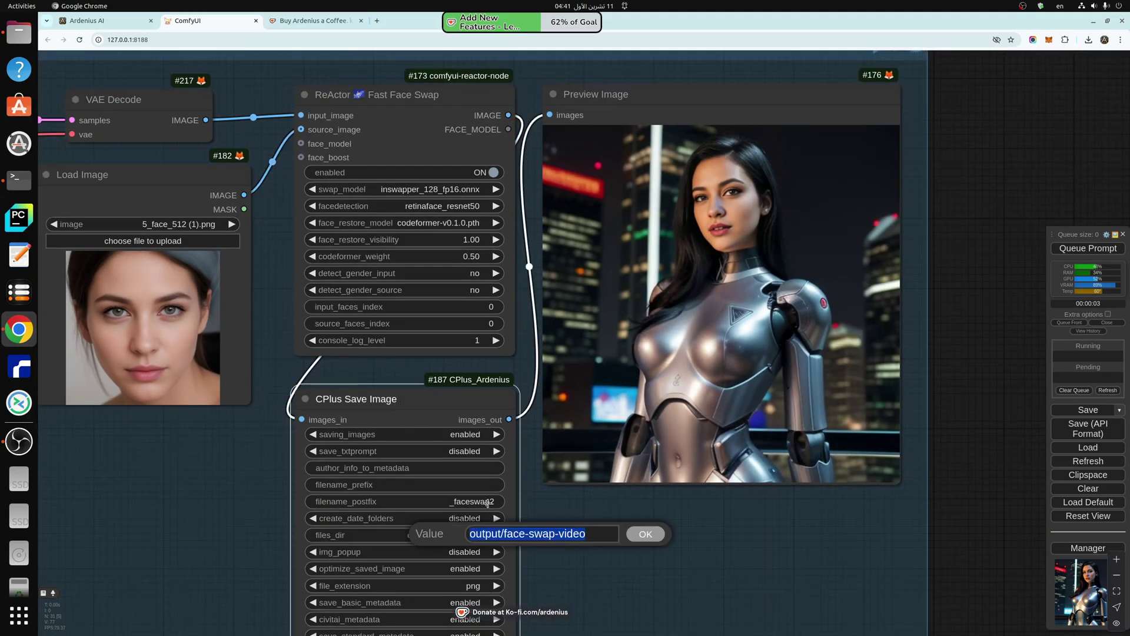
{"action": "left_click", "coordinate": [488, 504]}
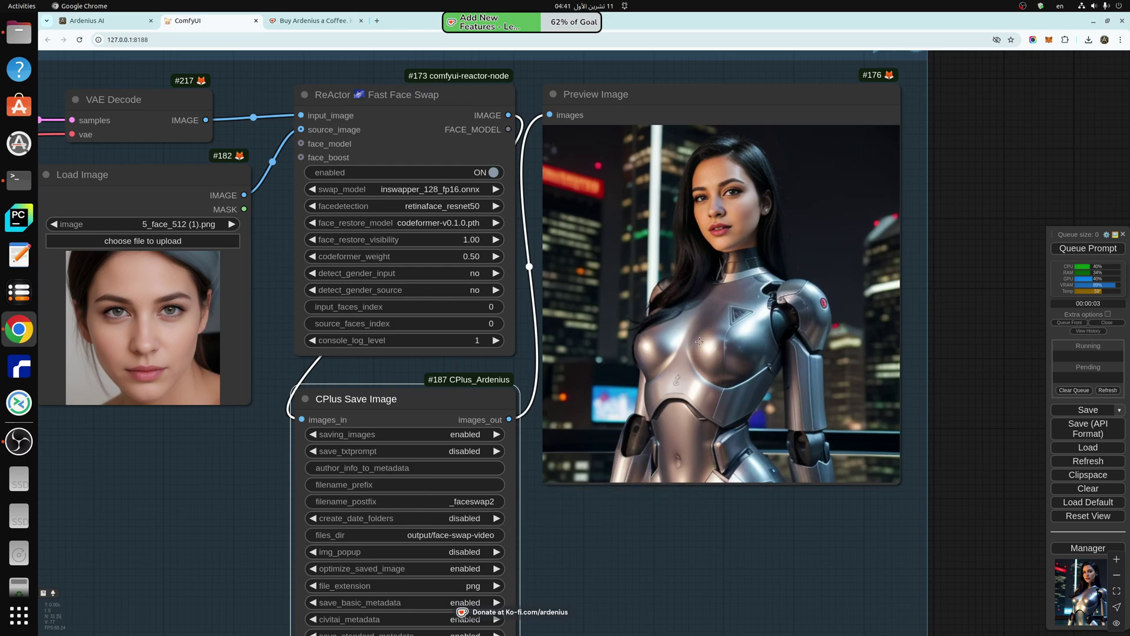
{"action": "left_click", "coordinate": [731, 204]}
{"action": "scroll", "coordinate": [608, 539], "scroll_direction": "down", "scroll_amount": 3}
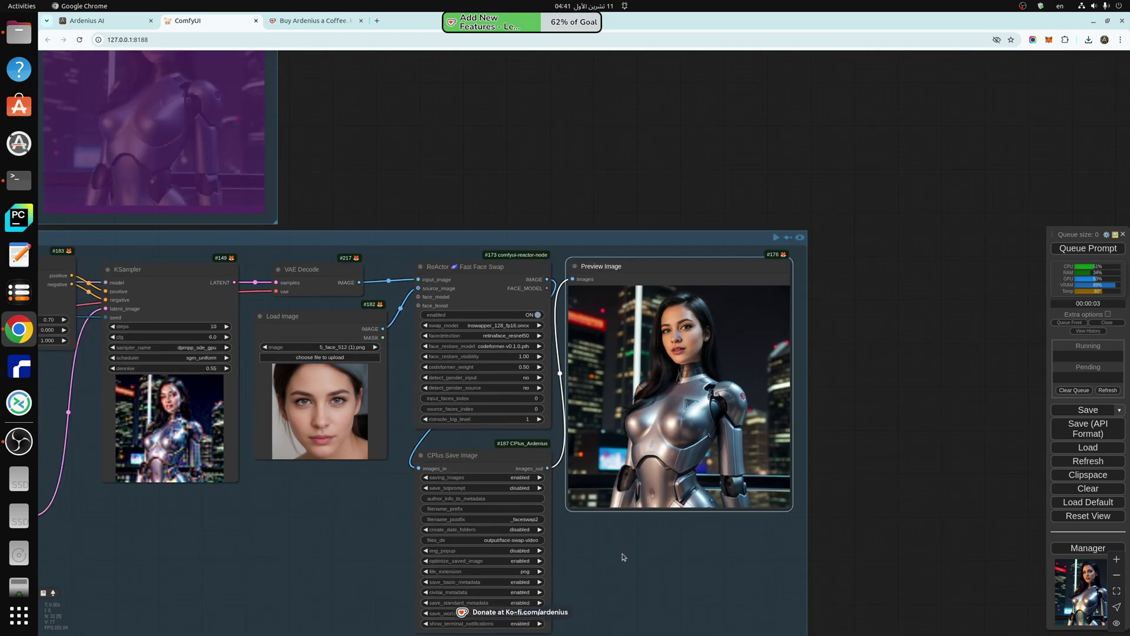
Step: Zoom out over the face swap workflow and queue it to run
{"action": "left_click_drag", "start_coordinate": [634, 488], "coordinate": [875, 495]}
{"action": "scroll", "coordinate": [876, 499], "scroll_direction": "down", "scroll_amount": 3}
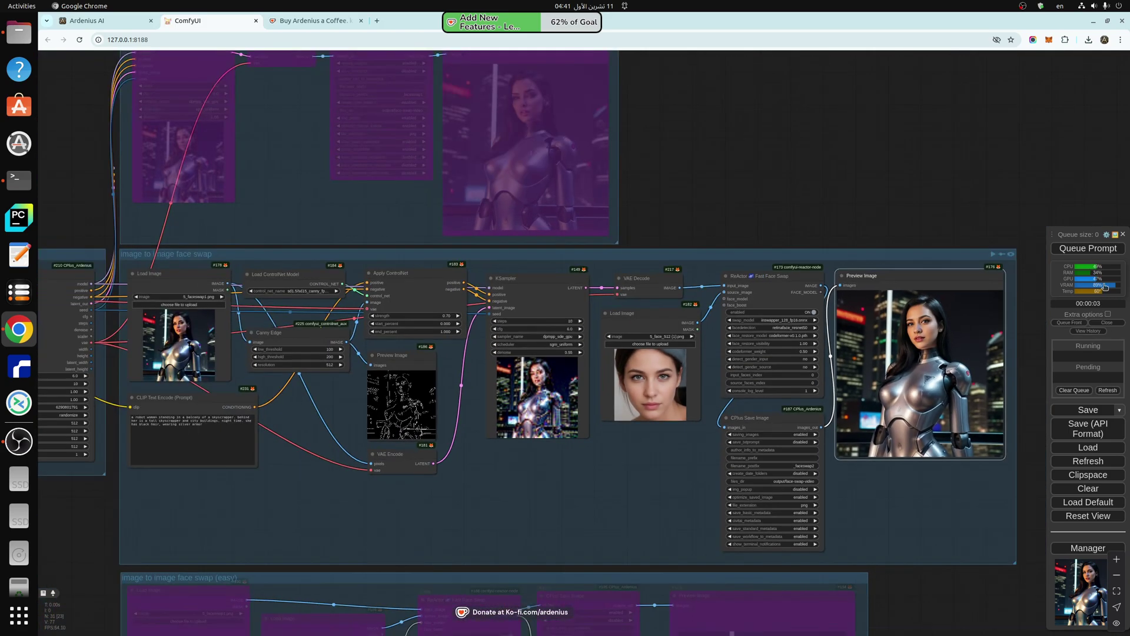
{"action": "left_click", "coordinate": [1087, 248]}
{"action": "left_click", "coordinate": [592, 471]}
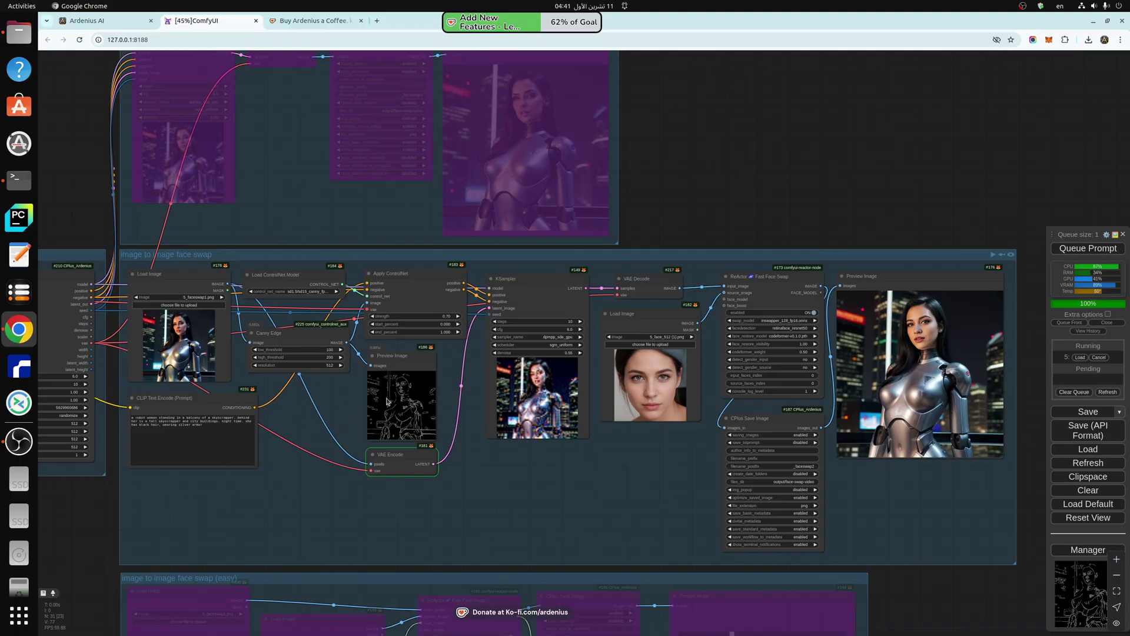
{"action": "scroll", "coordinate": [376, 399], "scroll_direction": "up", "scroll_amount": 4}
{"action": "scroll", "coordinate": [376, 398], "scroll_direction": "up", "scroll_amount": 4}
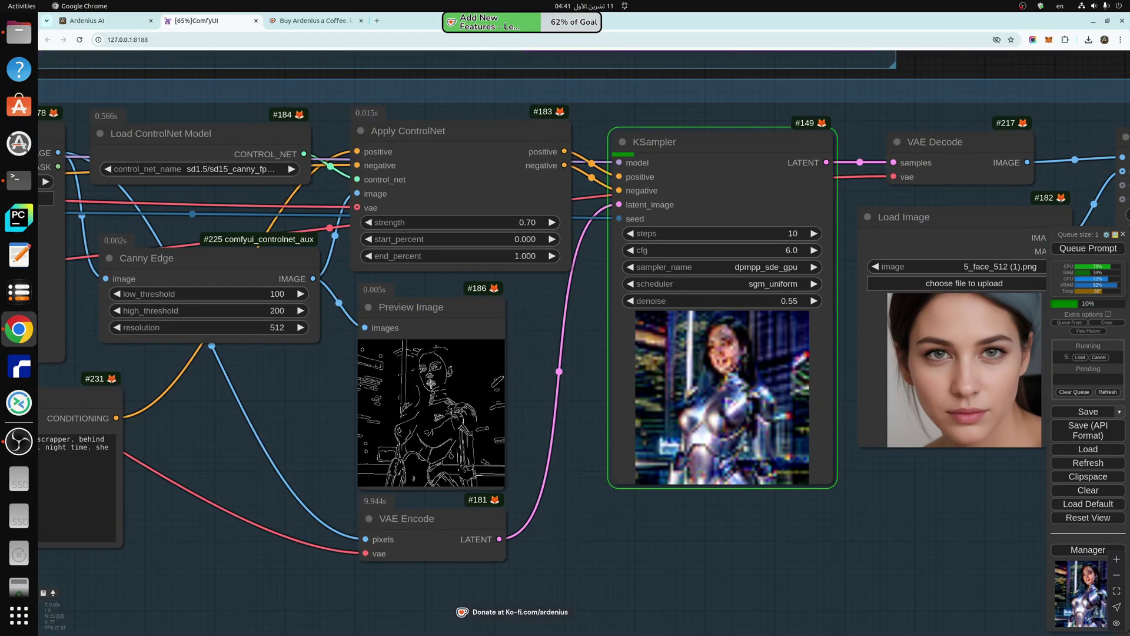
{"action": "scroll", "coordinate": [415, 396], "scroll_direction": "down", "scroll_amount": 3}
{"action": "scroll", "coordinate": [416, 401], "scroll_direction": "down", "scroll_amount": 2}
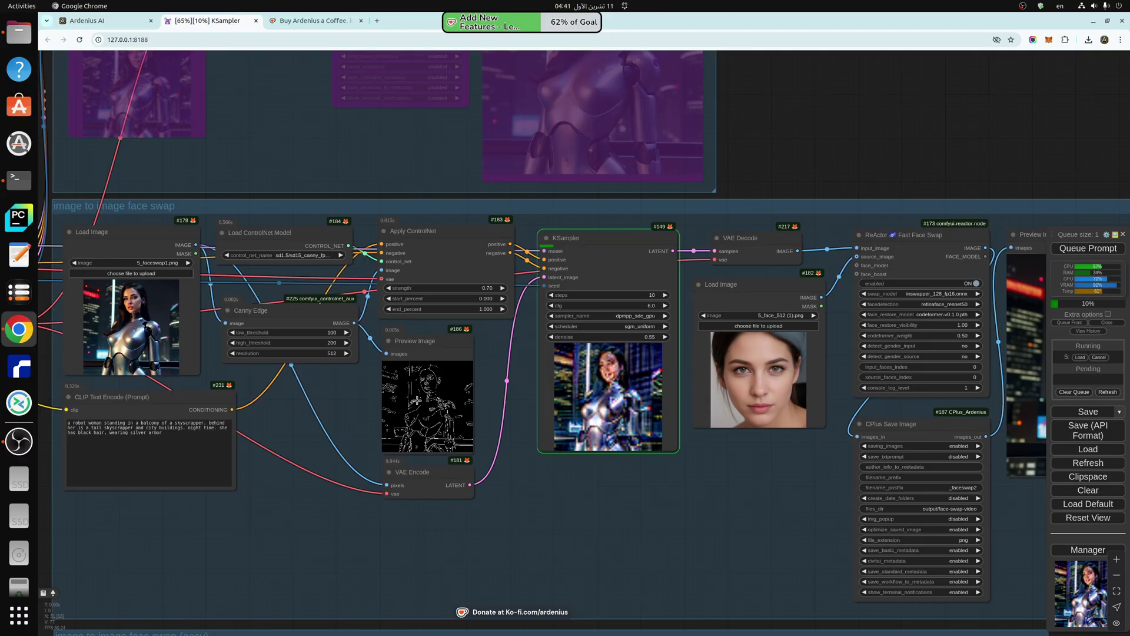
{"action": "scroll", "coordinate": [416, 401], "scroll_direction": "down", "scroll_amount": 1}
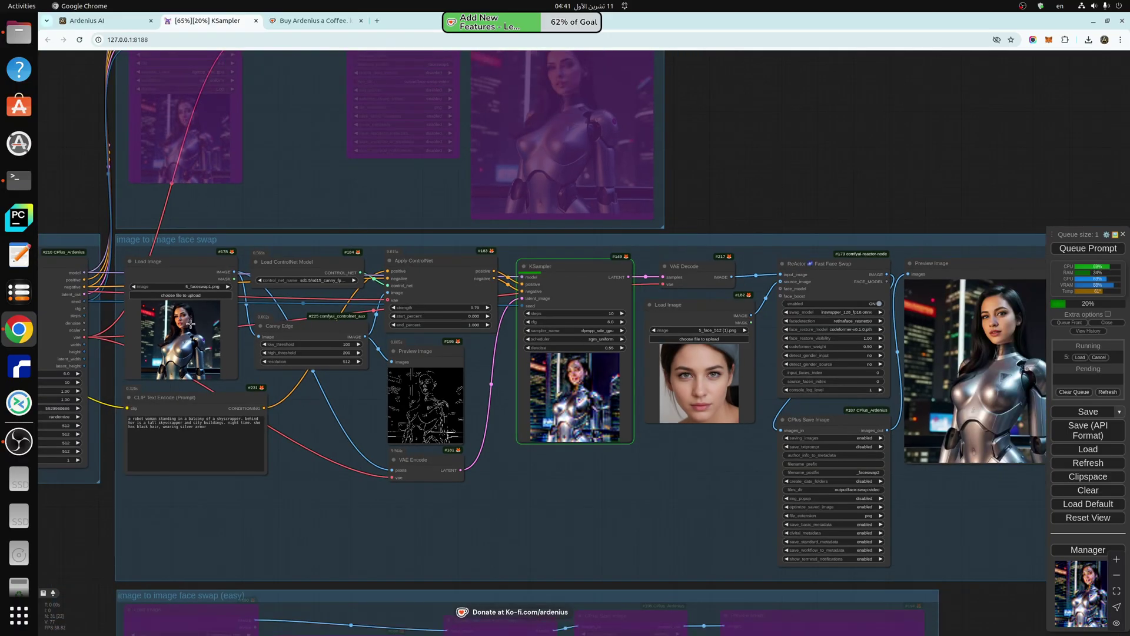
{"action": "scroll", "coordinate": [179, 320], "scroll_direction": "up", "scroll_amount": 6}
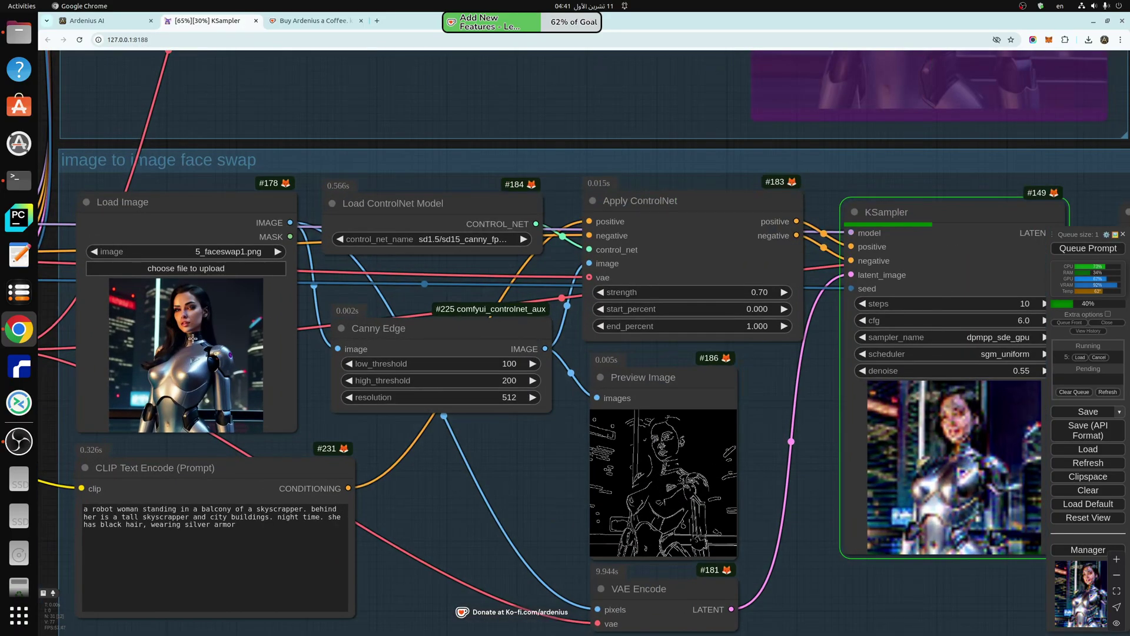
Step: Pan and zoom to the ReActor, save and Preview Image nodes as the run finishes
{"action": "scroll", "coordinate": [201, 339], "scroll_direction": "down", "scroll_amount": 3}
{"action": "scroll", "coordinate": [176, 327], "scroll_direction": "up", "scroll_amount": 5}
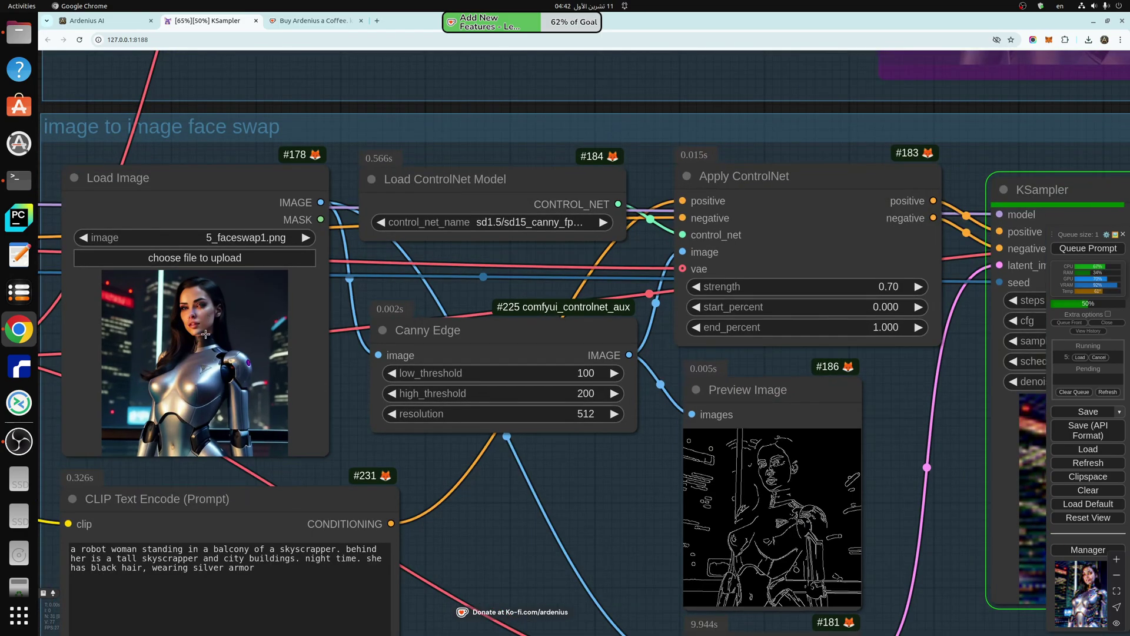
{"action": "scroll", "coordinate": [209, 344], "scroll_direction": "down", "scroll_amount": 4}
{"action": "left_click_drag", "start_coordinate": [711, 511], "coordinate": [477, 503]}
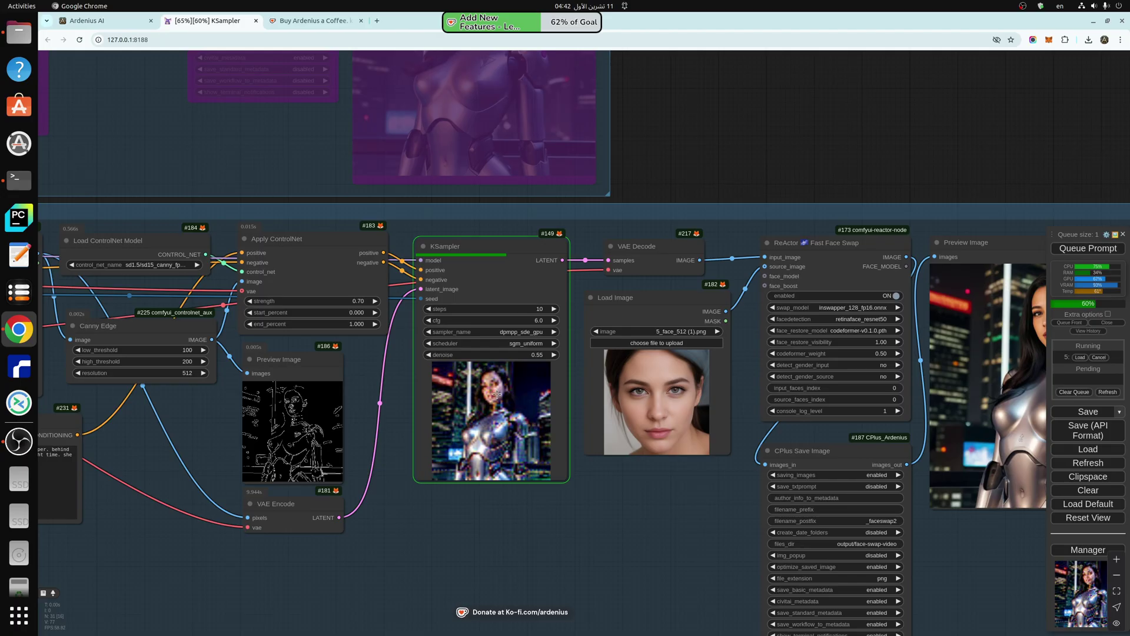
{"action": "left_click_drag", "start_coordinate": [697, 507], "coordinate": [468, 492]}
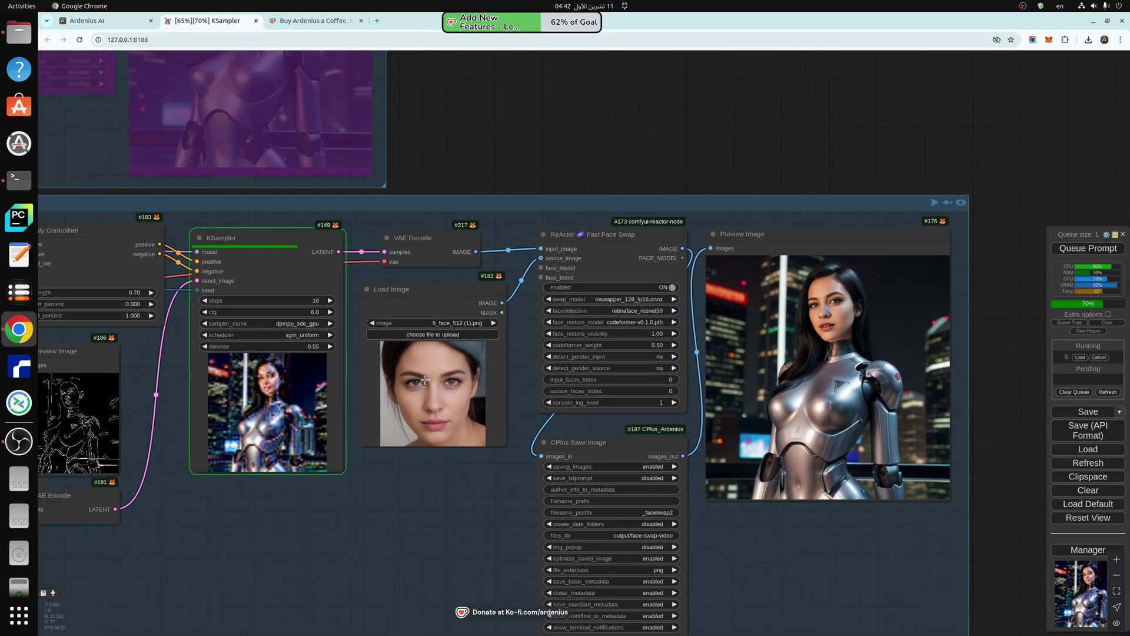
{"action": "scroll", "coordinate": [424, 368], "scroll_direction": "up", "scroll_amount": 3}
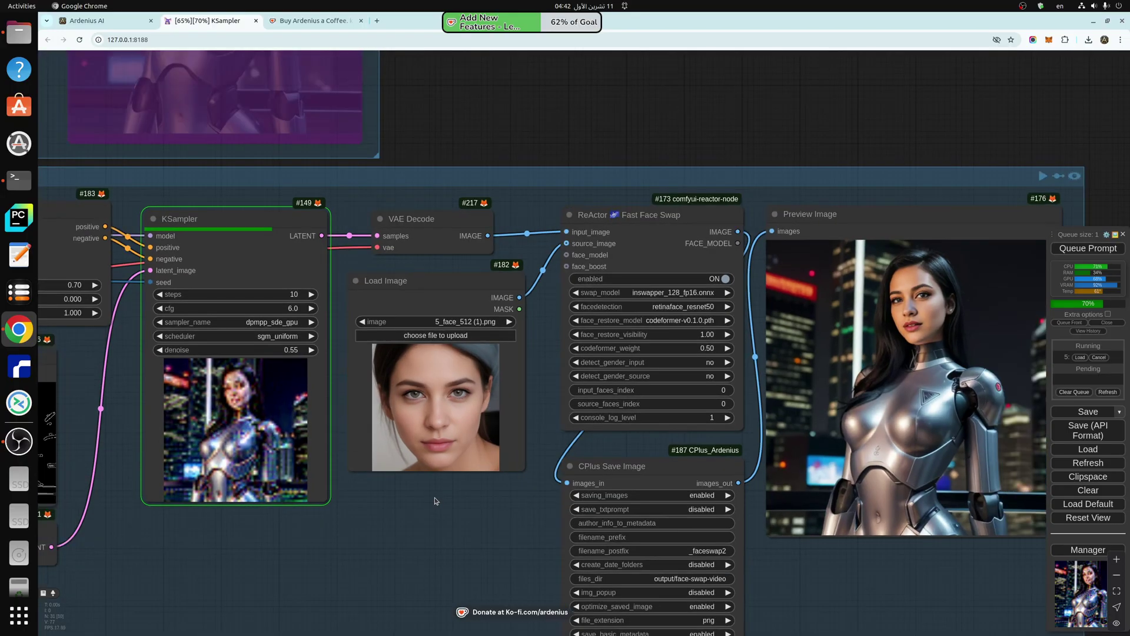
{"action": "scroll", "coordinate": [434, 501], "scroll_direction": "down", "scroll_amount": 3}
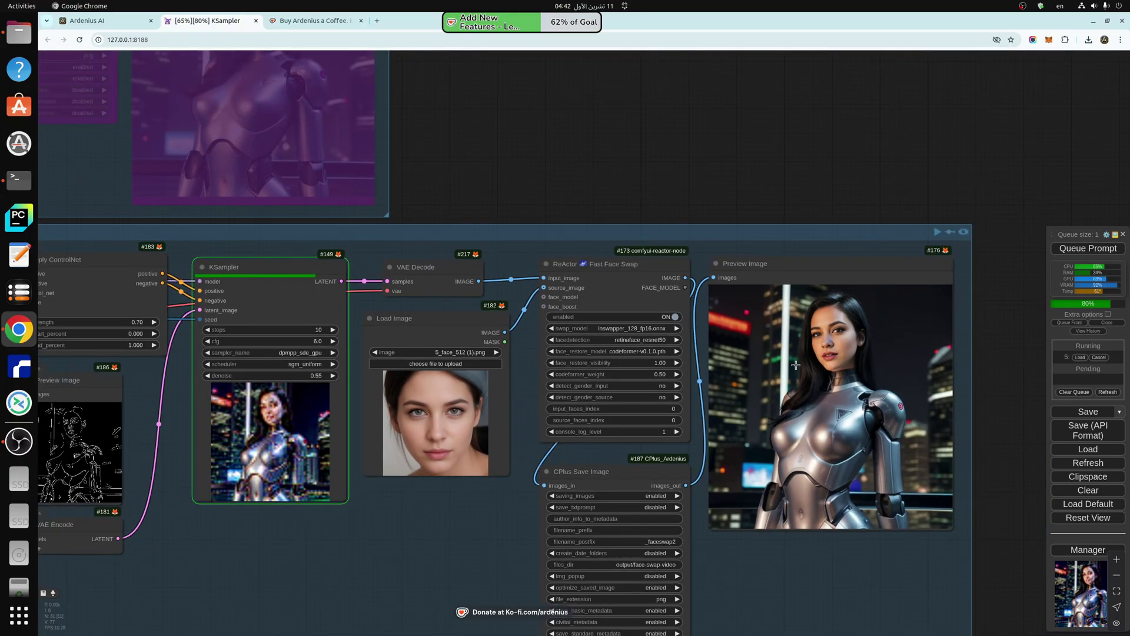
{"action": "scroll", "coordinate": [863, 360], "scroll_direction": "up", "scroll_amount": 4}
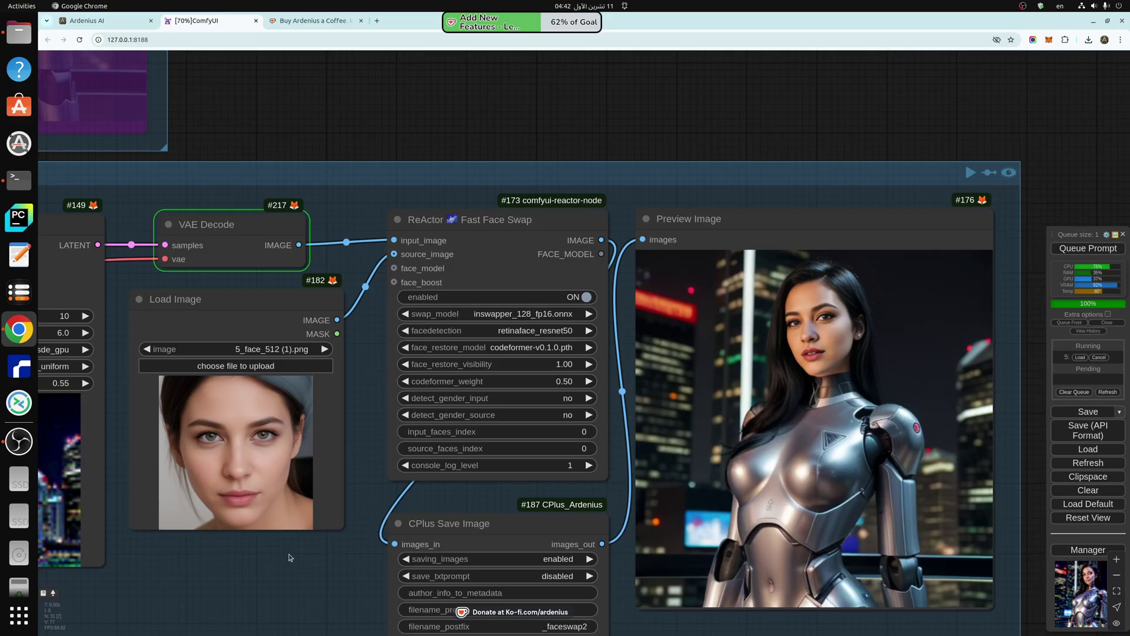
{"action": "scroll", "coordinate": [288, 557], "scroll_direction": "down", "scroll_amount": 4}
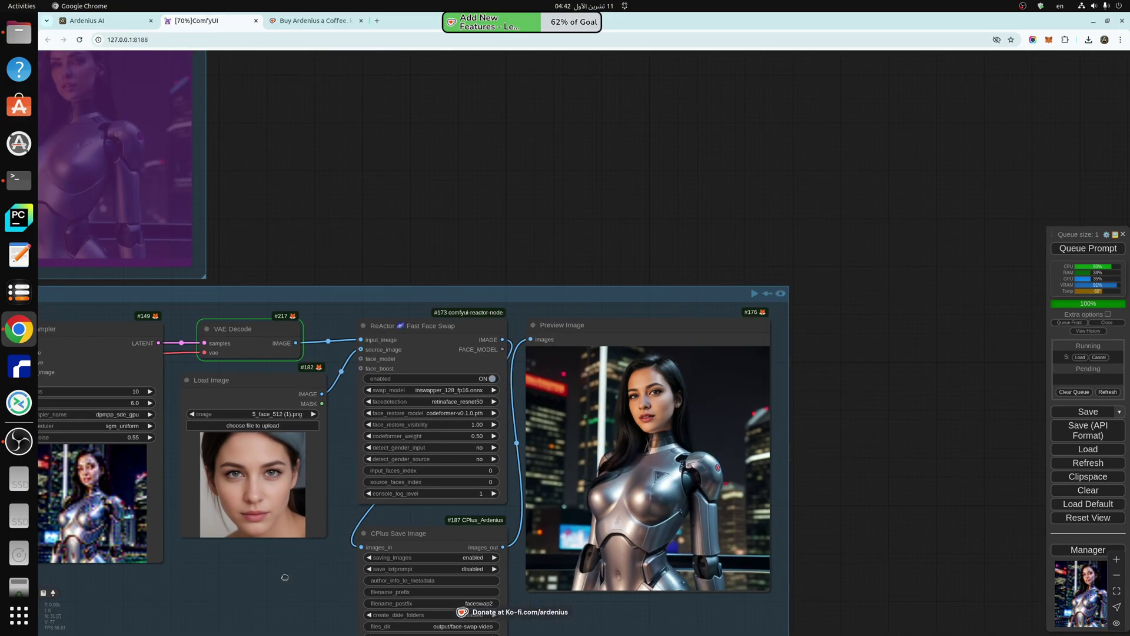
{"action": "left_click_drag", "start_coordinate": [285, 577], "coordinate": [389, 501]}
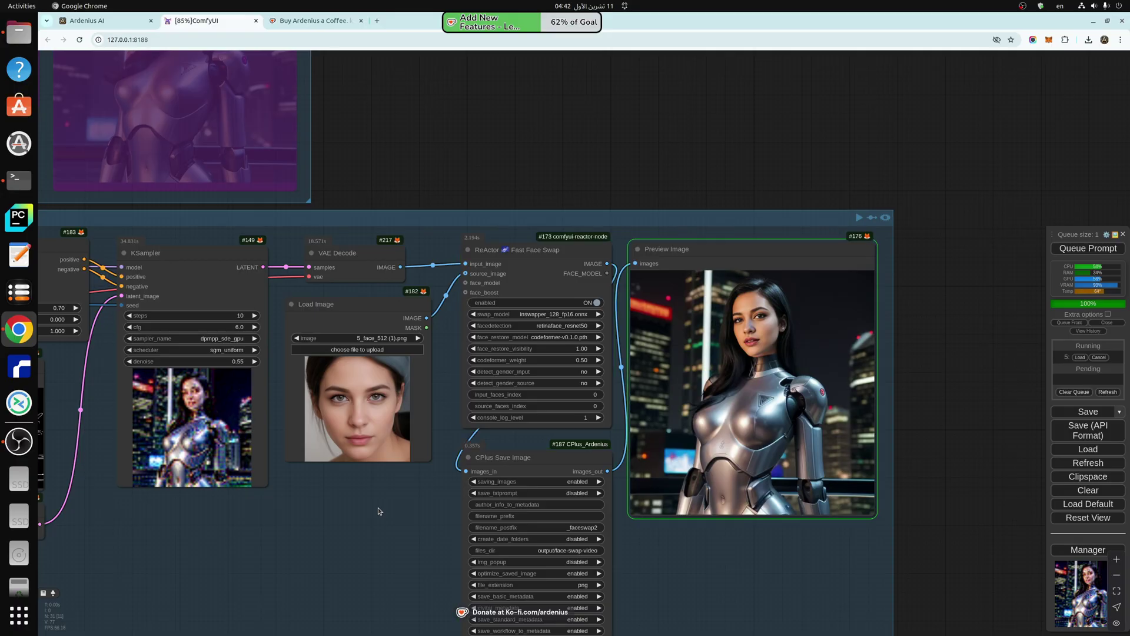
{"action": "scroll", "coordinate": [765, 354], "scroll_direction": "up", "scroll_amount": 4}
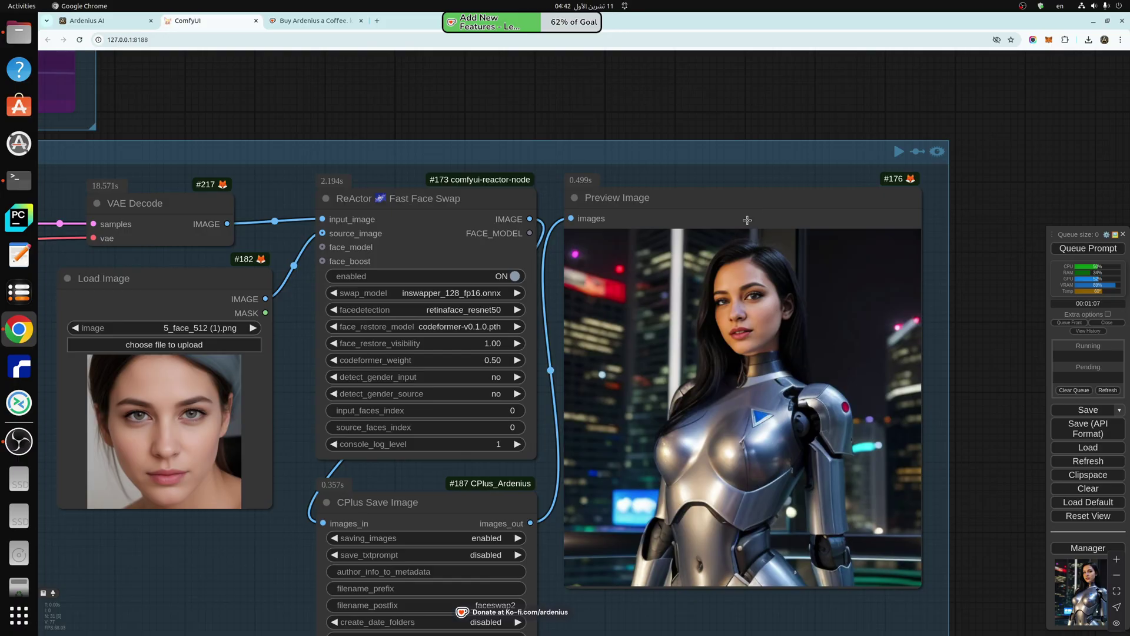
{"action": "scroll", "coordinate": [752, 212], "scroll_direction": "down", "scroll_amount": 4}
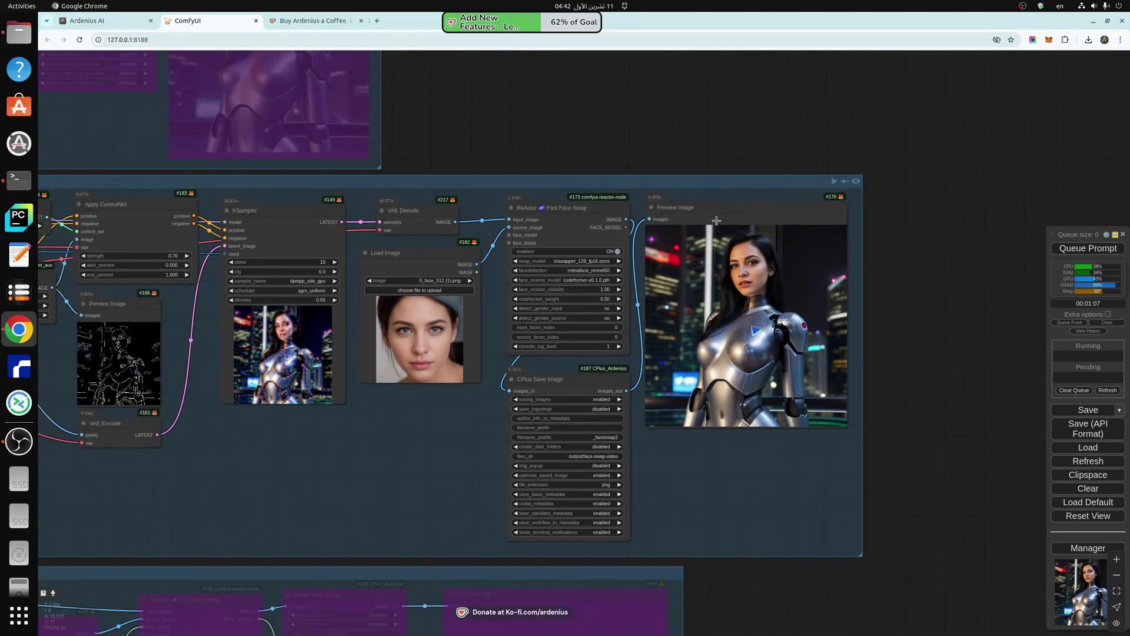
{"action": "left_click_drag", "start_coordinate": [738, 206], "coordinate": [171, 312]}
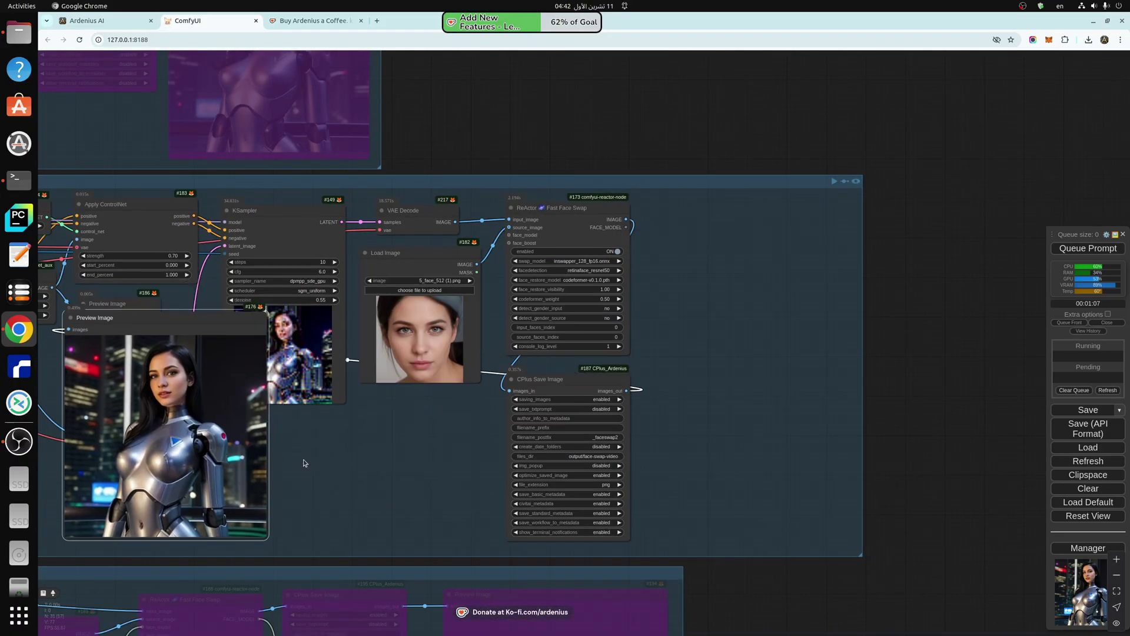
{"action": "left_click_drag", "start_coordinate": [307, 461], "coordinate": [803, 454]}
{"action": "left_click_drag", "start_coordinate": [595, 347], "coordinate": [452, 257]}
{"action": "scroll", "coordinate": [395, 269], "scroll_direction": "up", "scroll_amount": 10}
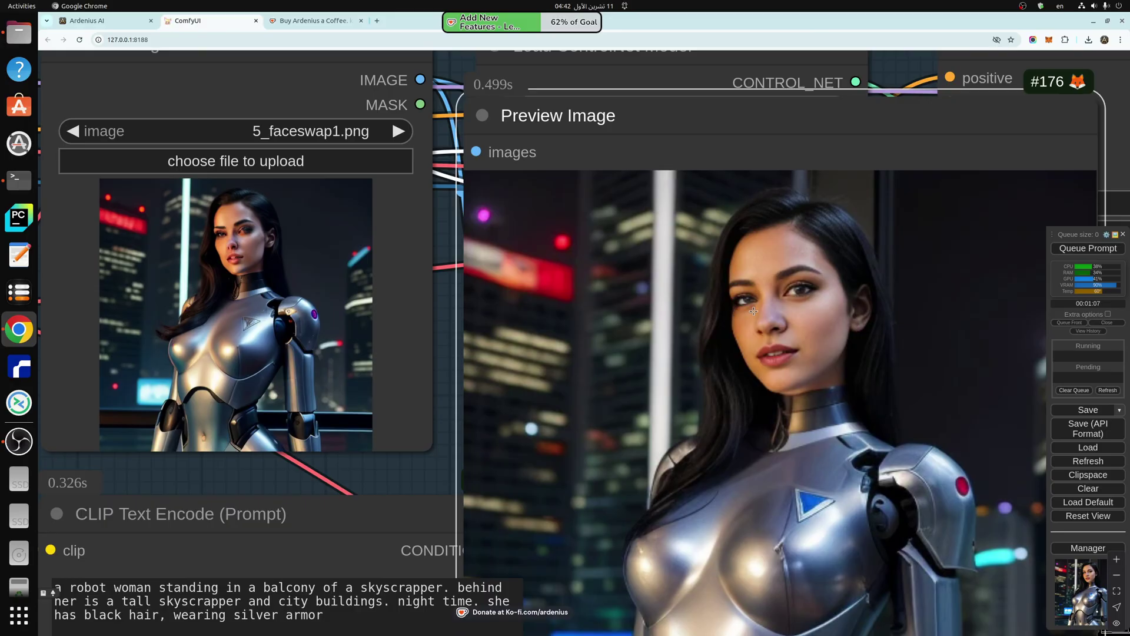
{"action": "scroll", "coordinate": [768, 319], "scroll_direction": "down", "scroll_amount": 10}
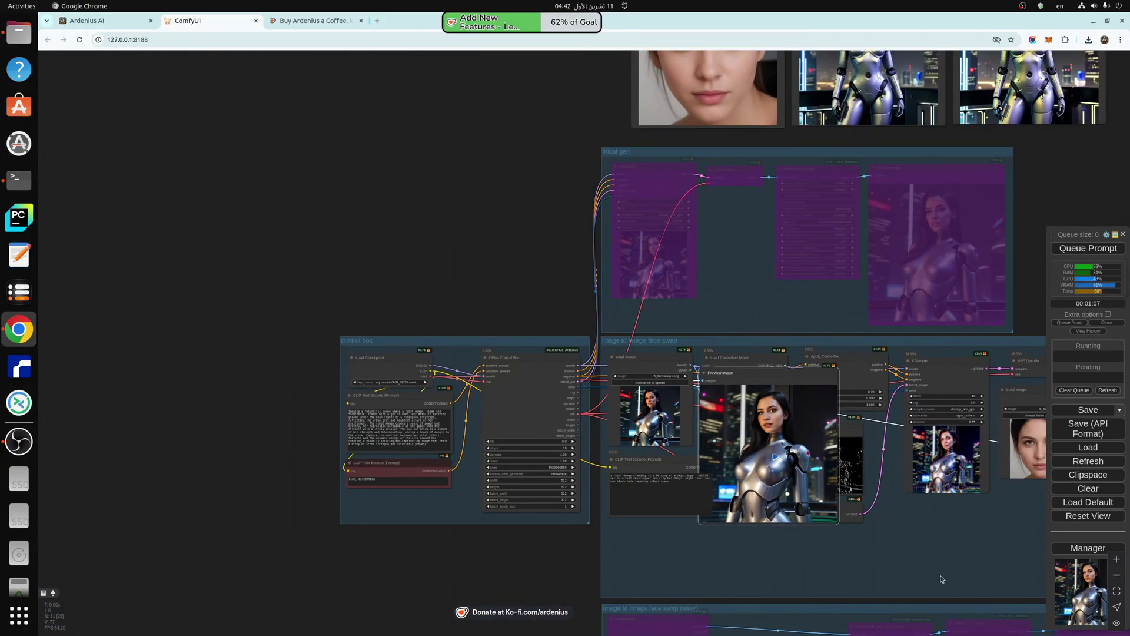
{"action": "left_click_drag", "start_coordinate": [940, 580], "coordinate": [400, 495]}
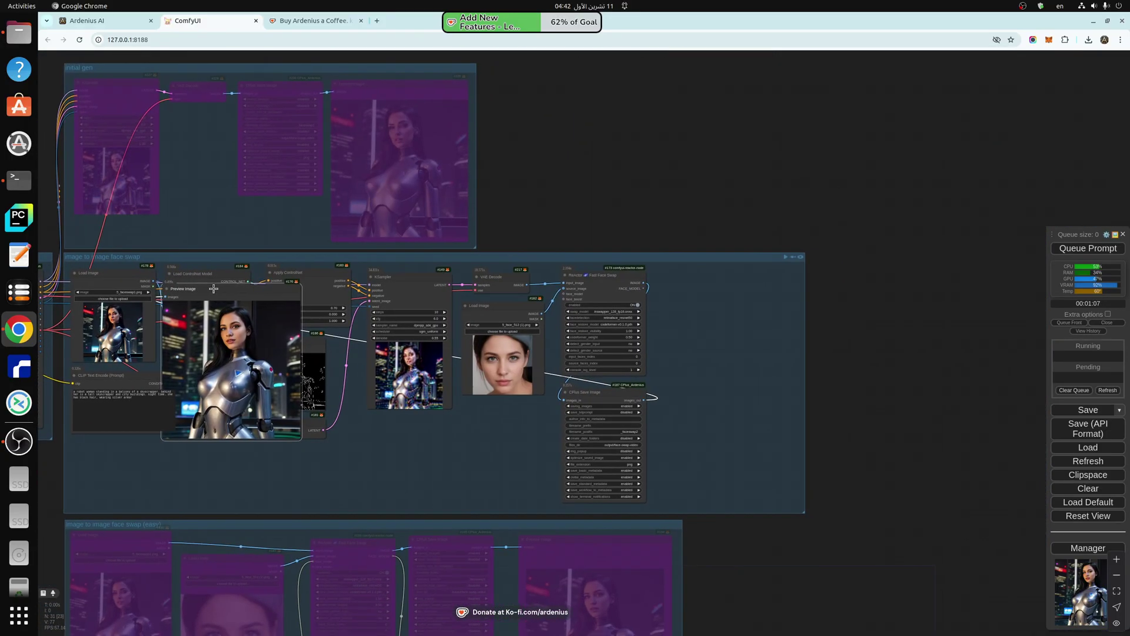
{"action": "left_click_drag", "start_coordinate": [671, 292], "coordinate": [698, 287]}
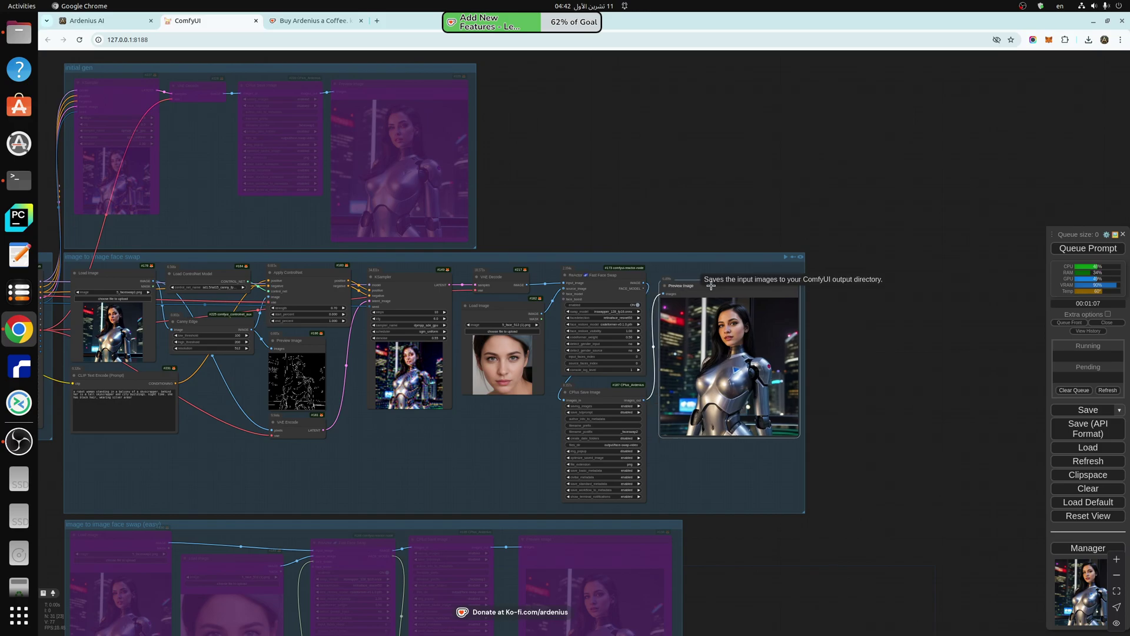
Step: Bypass the image to image face swap group and re-enable the easy face swap group
{"action": "left_click", "coordinate": [792, 257]}
{"action": "left_click_drag", "start_coordinate": [739, 585], "coordinate": [888, 389]}
{"action": "scroll", "coordinate": [809, 379], "scroll_direction": "up", "scroll_amount": 4}
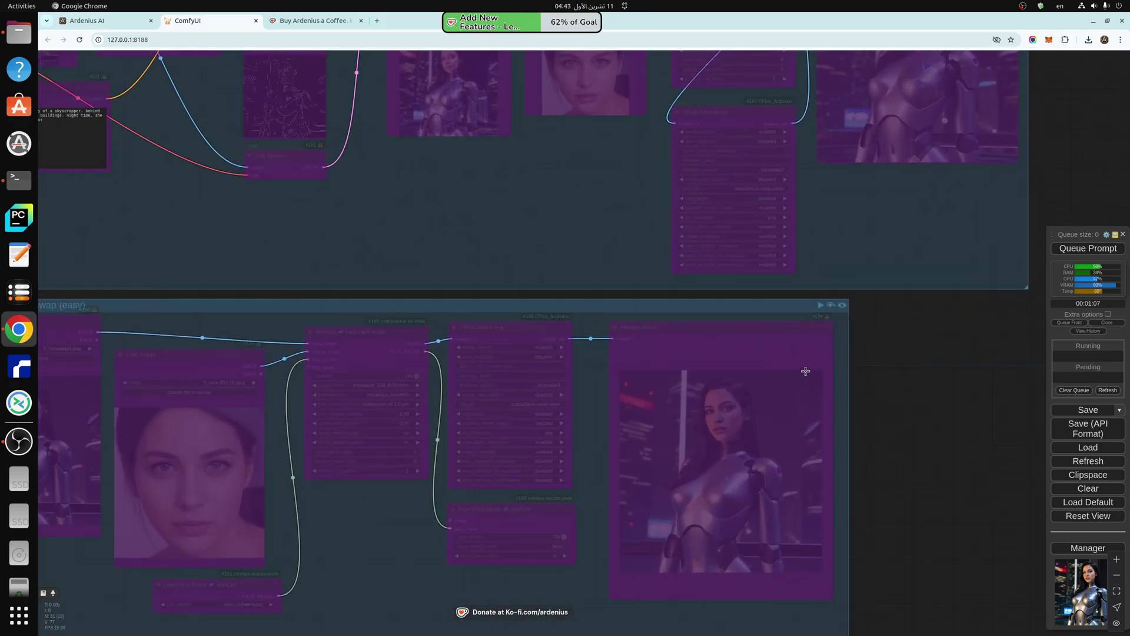
{"action": "left_click", "coordinate": [832, 306]}
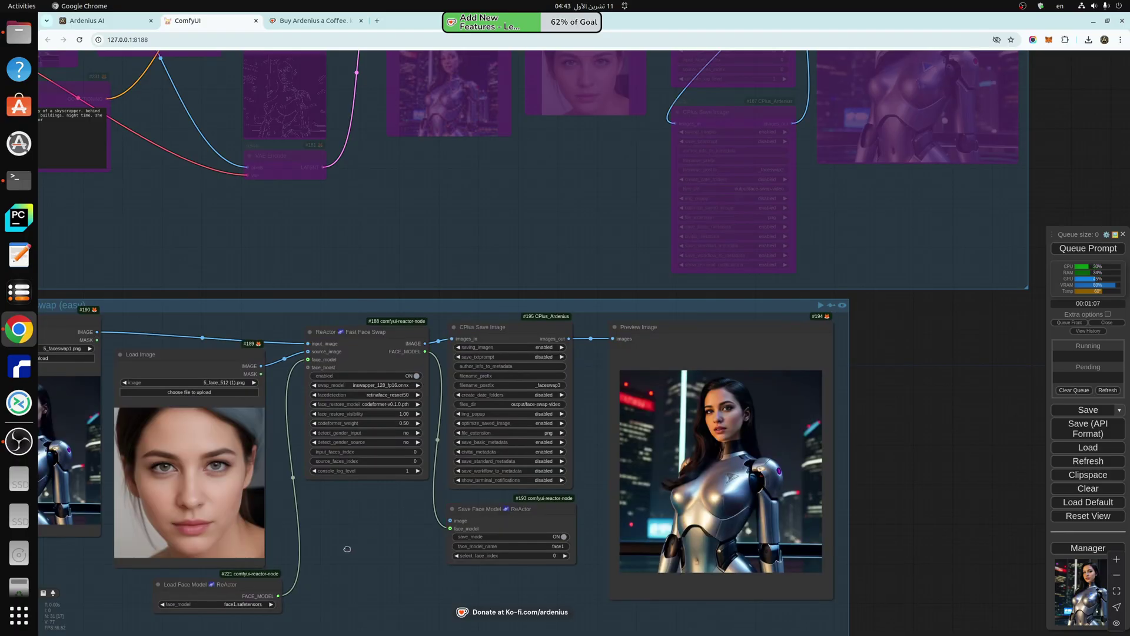
Step: Zoom into the easy group's nodes and select the ReActor Fast Face Swap node
{"action": "left_click_drag", "start_coordinate": [347, 549], "coordinate": [489, 525]}
{"action": "scroll", "coordinate": [493, 496], "scroll_direction": "up", "scroll_amount": 2}
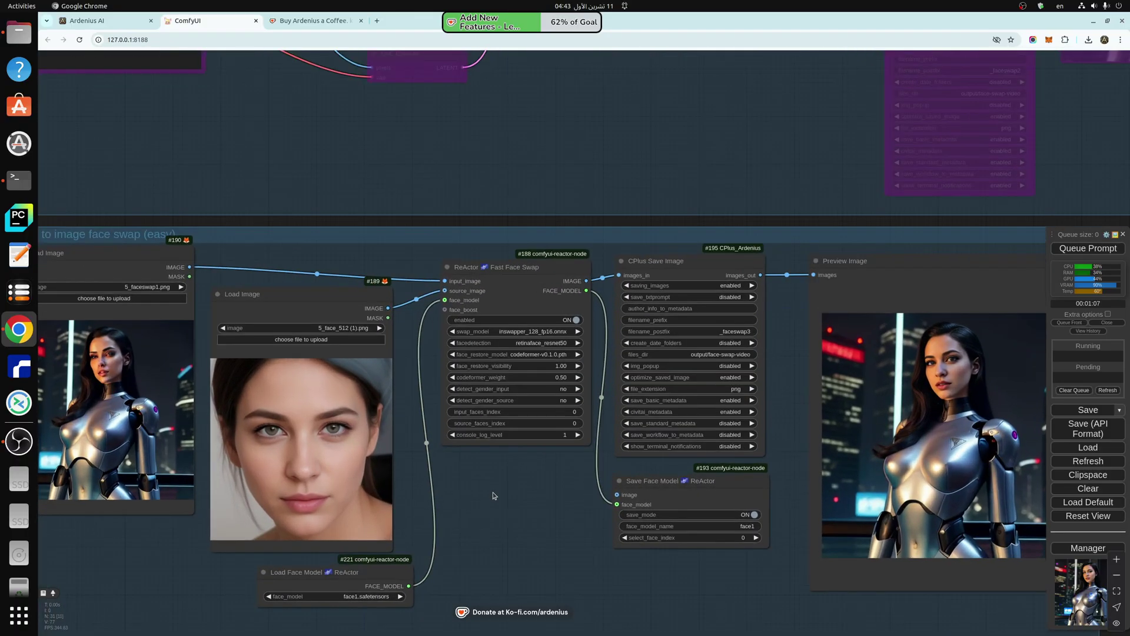
{"action": "scroll", "coordinate": [493, 496], "scroll_direction": "up", "scroll_amount": 1}
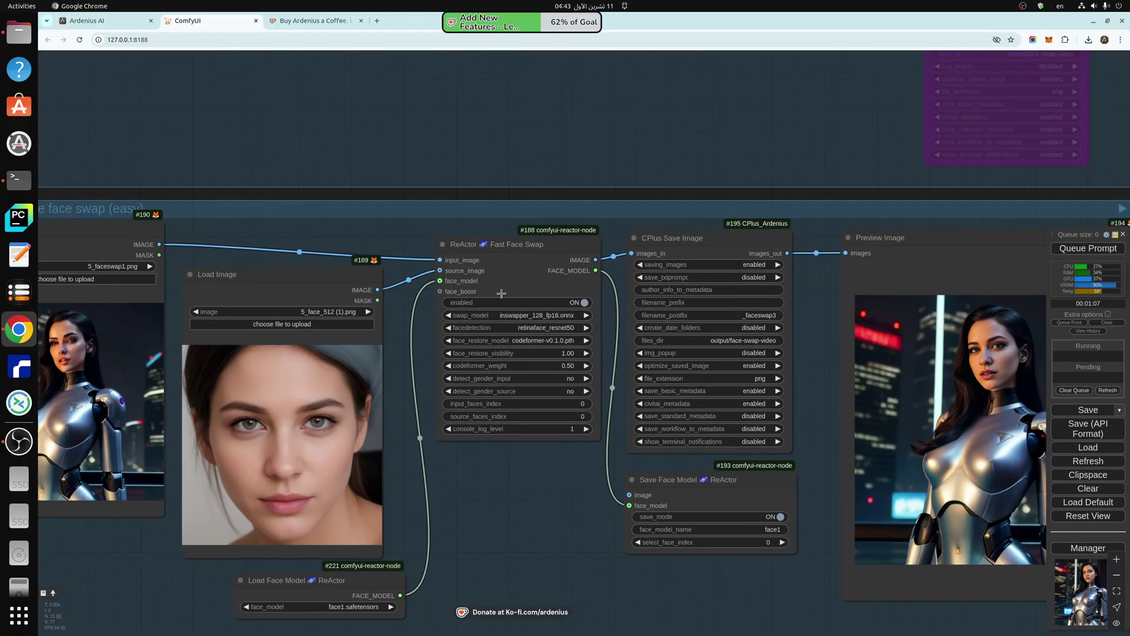
{"action": "left_click", "coordinate": [489, 247]}
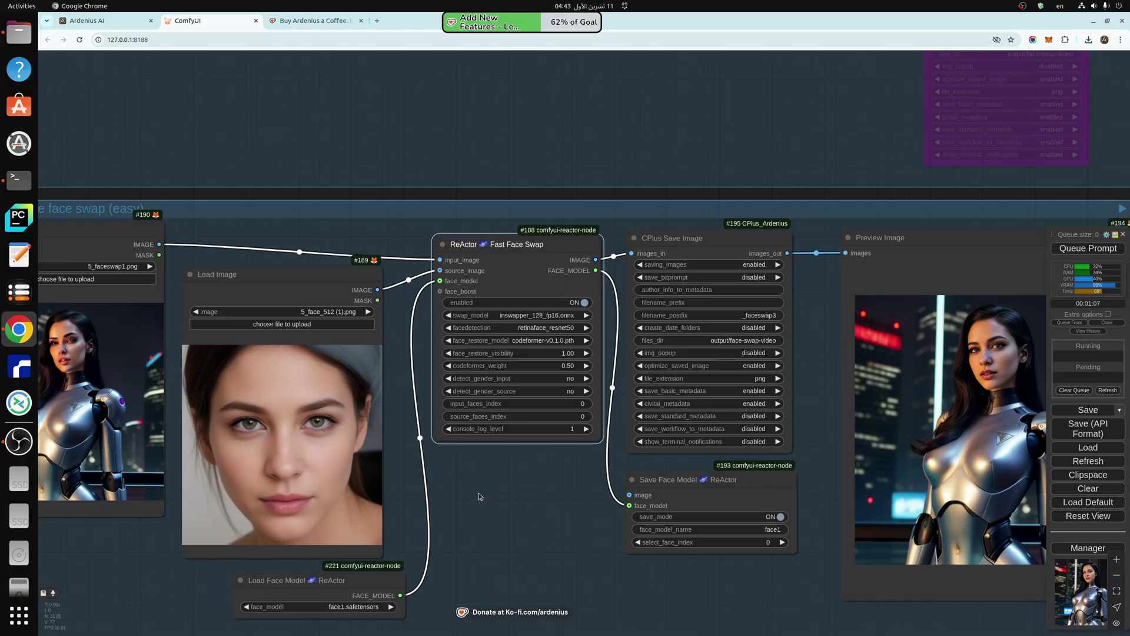
{"action": "scroll", "coordinate": [478, 496], "scroll_direction": "down", "scroll_amount": 2}
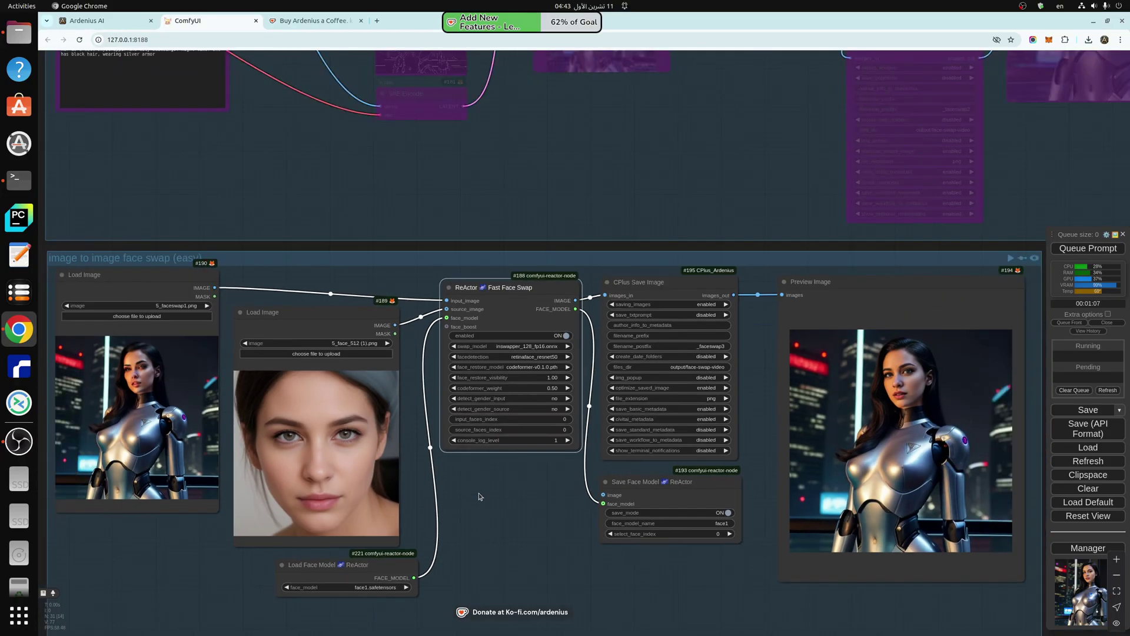
Step: Select the target picture's and face picture's Load Image nodes
{"action": "left_click", "coordinate": [134, 279]}
{"action": "scroll", "coordinate": [113, 395], "scroll_direction": "up", "scroll_amount": 1}
{"action": "scroll", "coordinate": [128, 389], "scroll_direction": "up", "scroll_amount": 5}
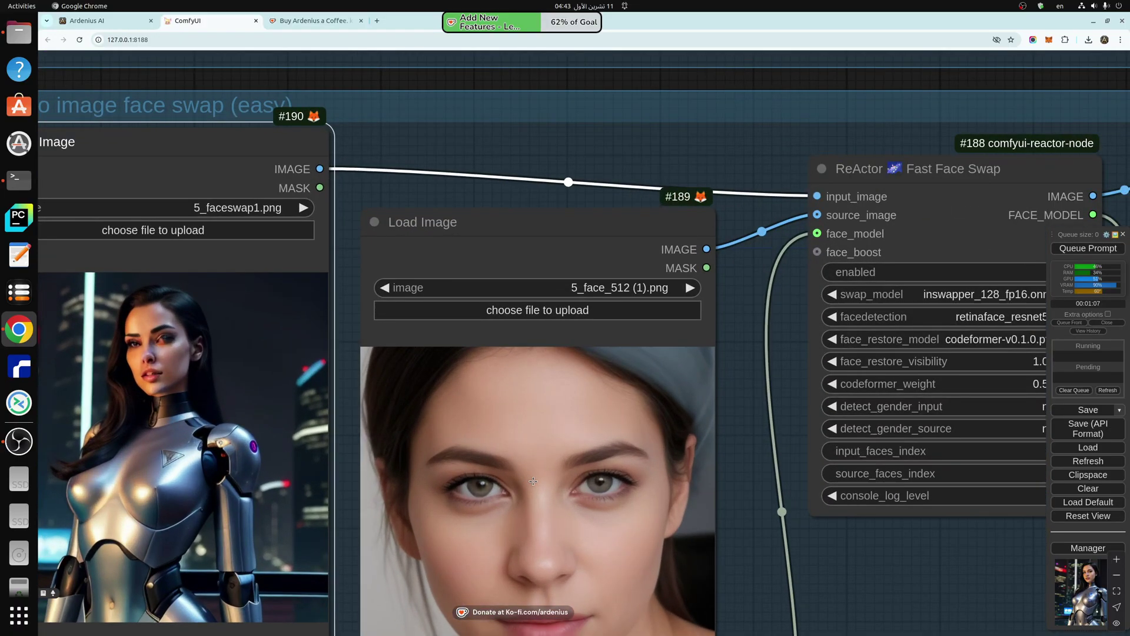
{"action": "left_click", "coordinate": [525, 479]}
{"action": "scroll", "coordinate": [344, 442], "scroll_direction": "down", "scroll_amount": 3}
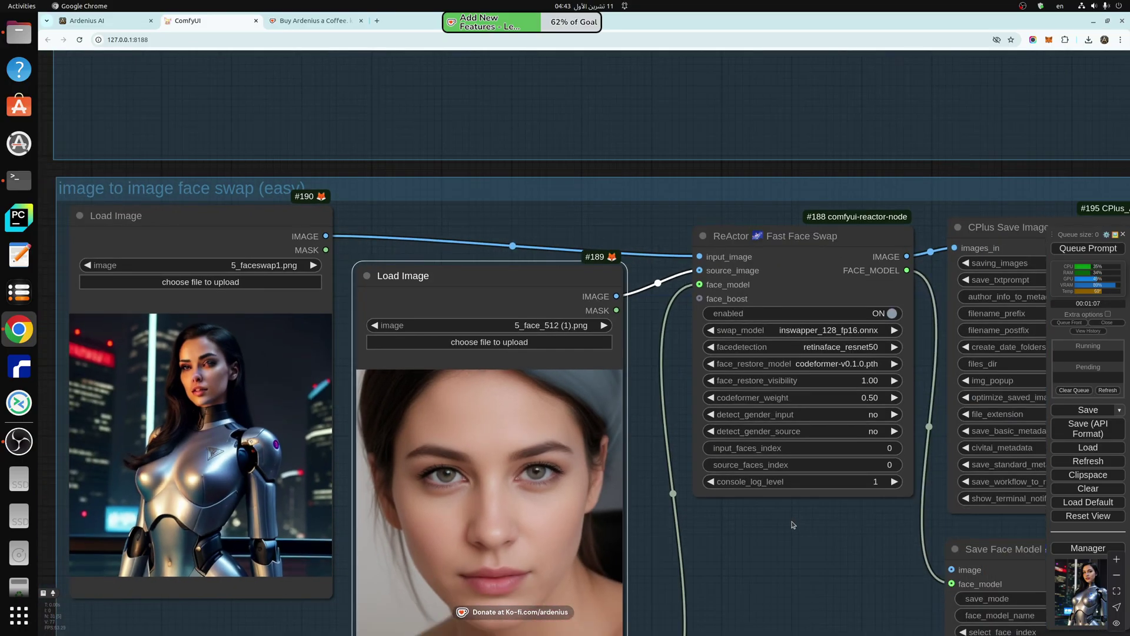
{"action": "left_click_drag", "start_coordinate": [785, 522], "coordinate": [423, 388]}
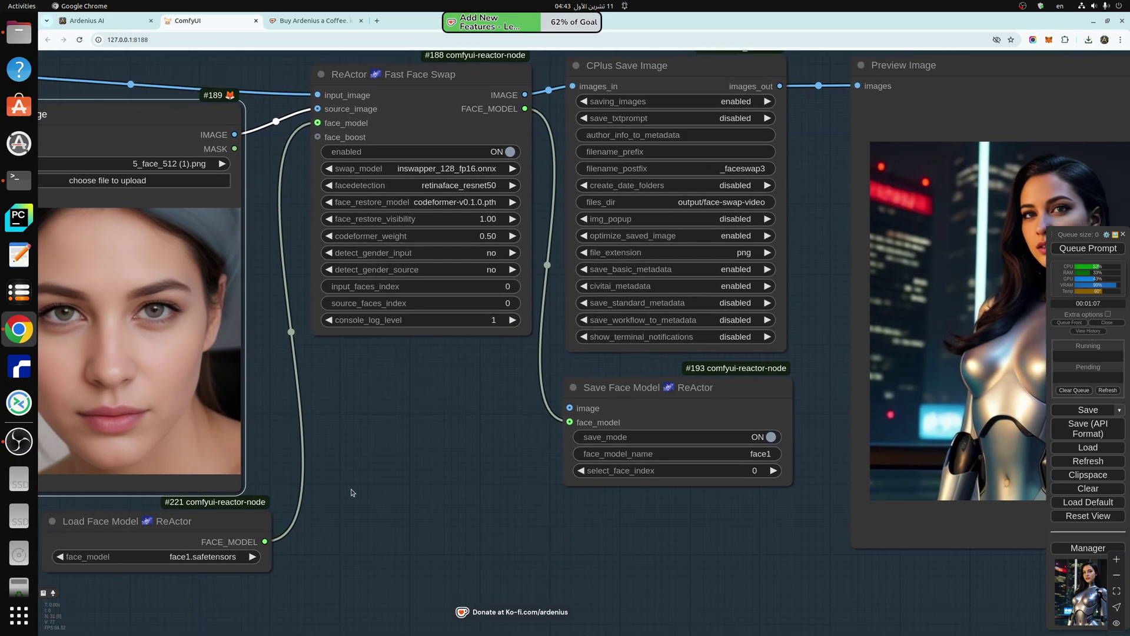
Step: Nudge the Load and Save Face Model nodes and keep face1 as face_model_name
{"action": "left_click_drag", "start_coordinate": [151, 531], "coordinate": [175, 538]}
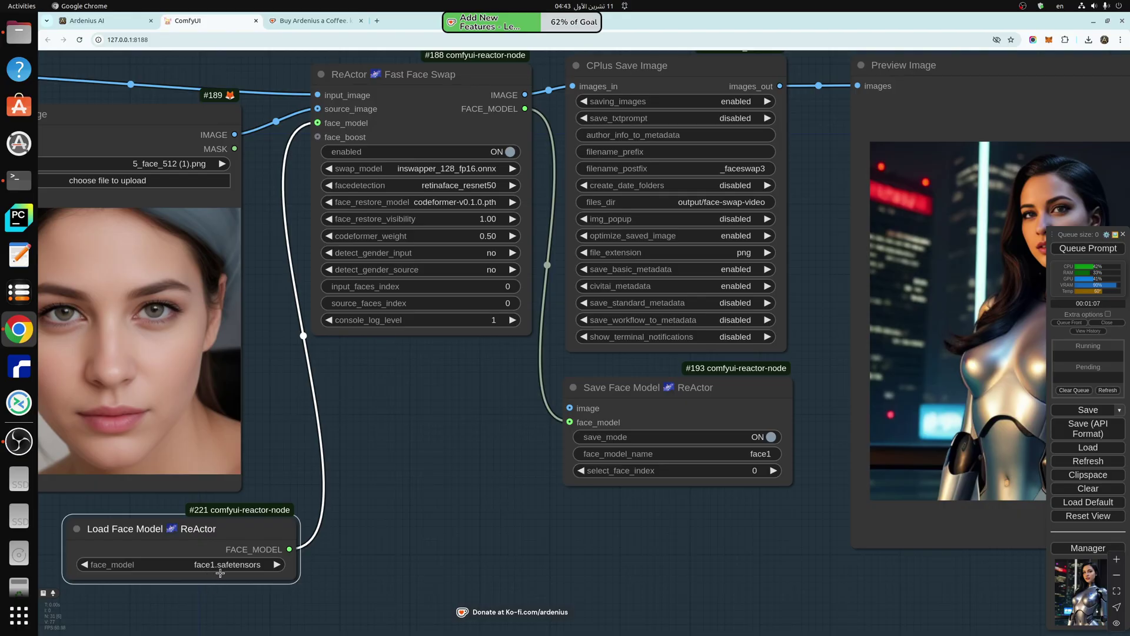
{"action": "left_click_drag", "start_coordinate": [197, 530], "coordinate": [191, 526]}
{"action": "left_click_drag", "start_coordinate": [644, 407], "coordinate": [643, 417]}
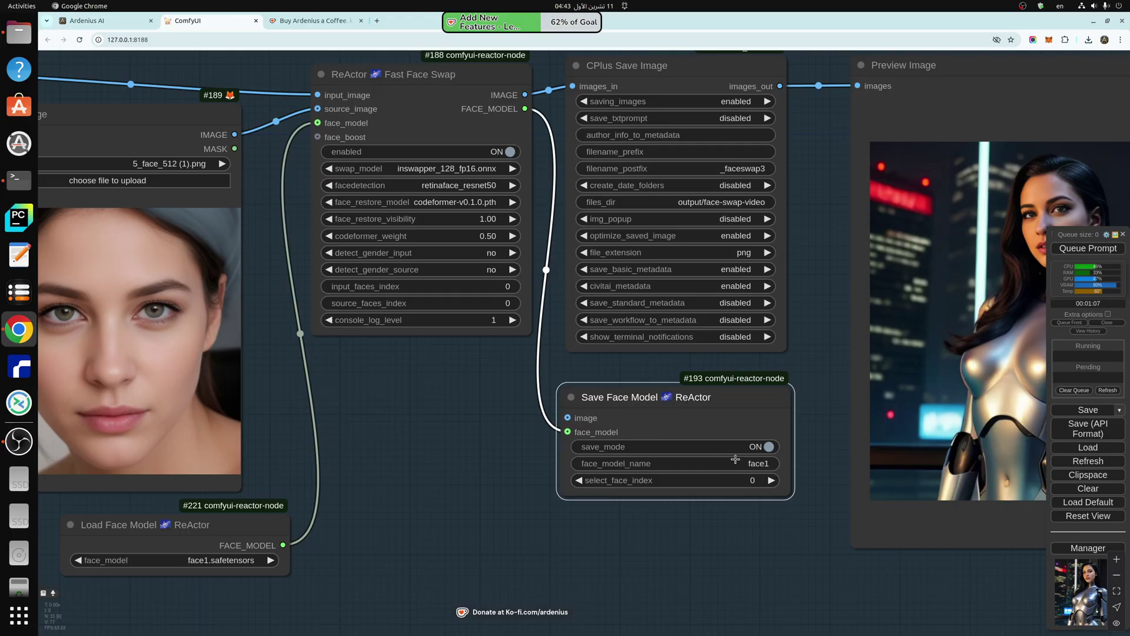
{"action": "left_click", "coordinate": [753, 464]}
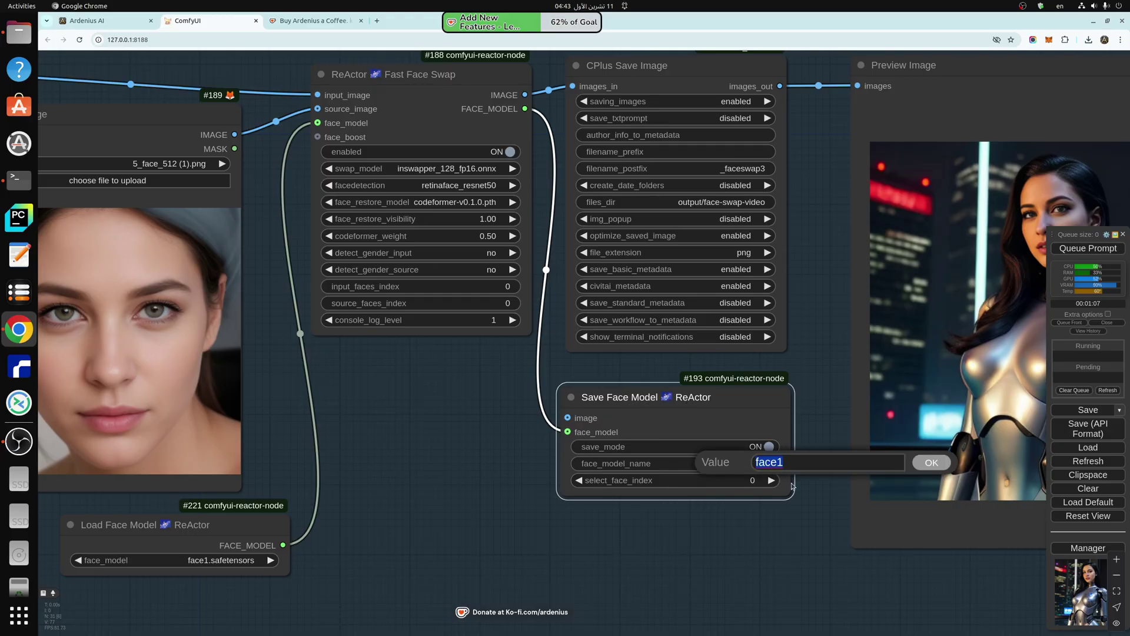
{"action": "left_click", "coordinate": [930, 462]}
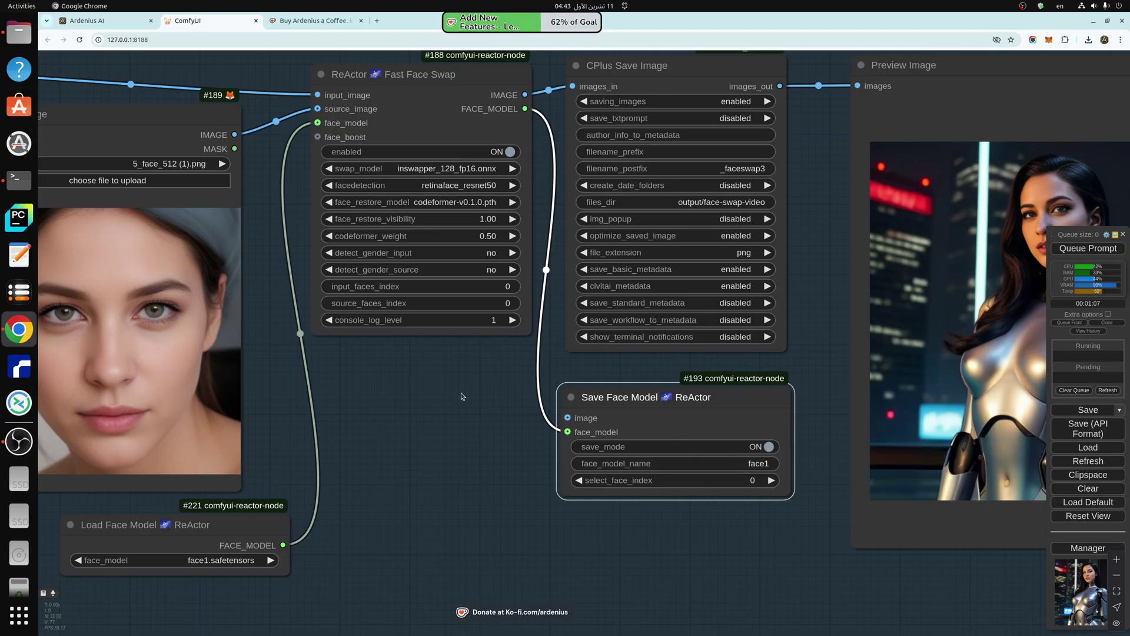
{"action": "left_click_drag", "start_coordinate": [465, 396], "coordinate": [492, 499]}
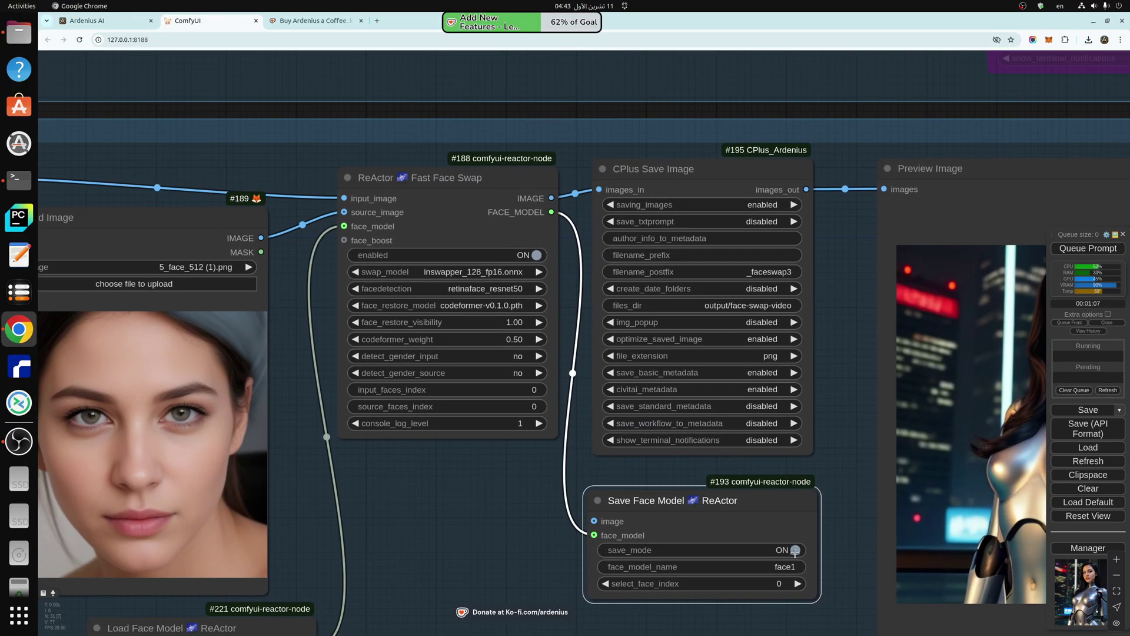
{"action": "scroll", "coordinate": [472, 492], "scroll_direction": "down", "scroll_amount": 1}
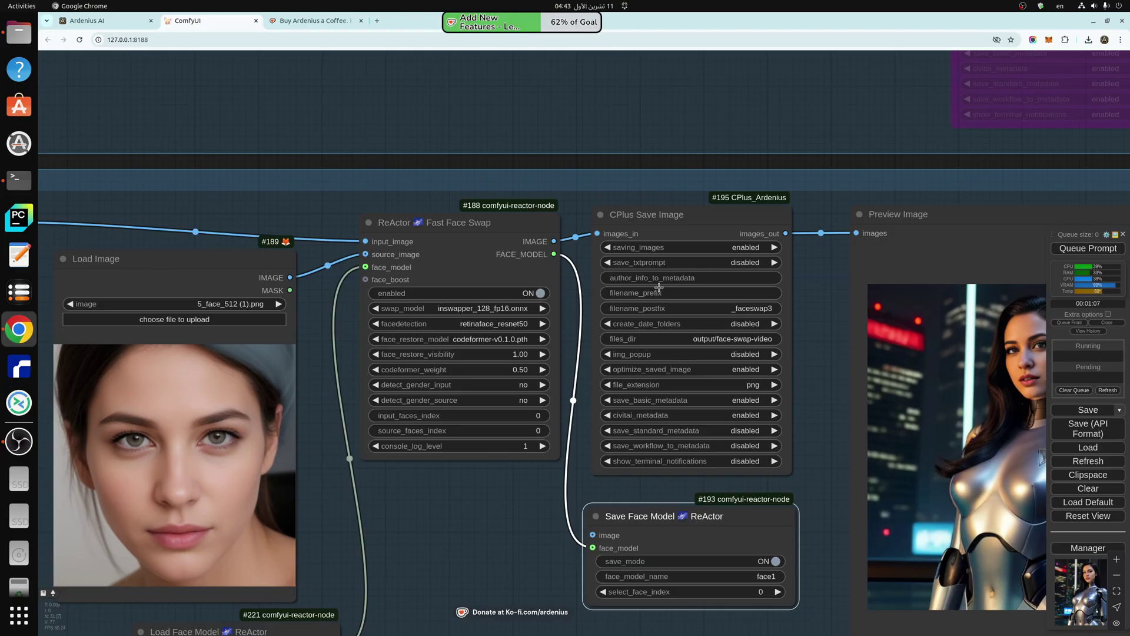
Step: Select the CPlus Save Image node and queue the easy face swap workflow
{"action": "left_click", "coordinate": [685, 225]}
{"action": "left_click_drag", "start_coordinate": [717, 474], "coordinate": [532, 408]}
{"action": "scroll", "coordinate": [755, 456], "scroll_direction": "down", "scroll_amount": 3}
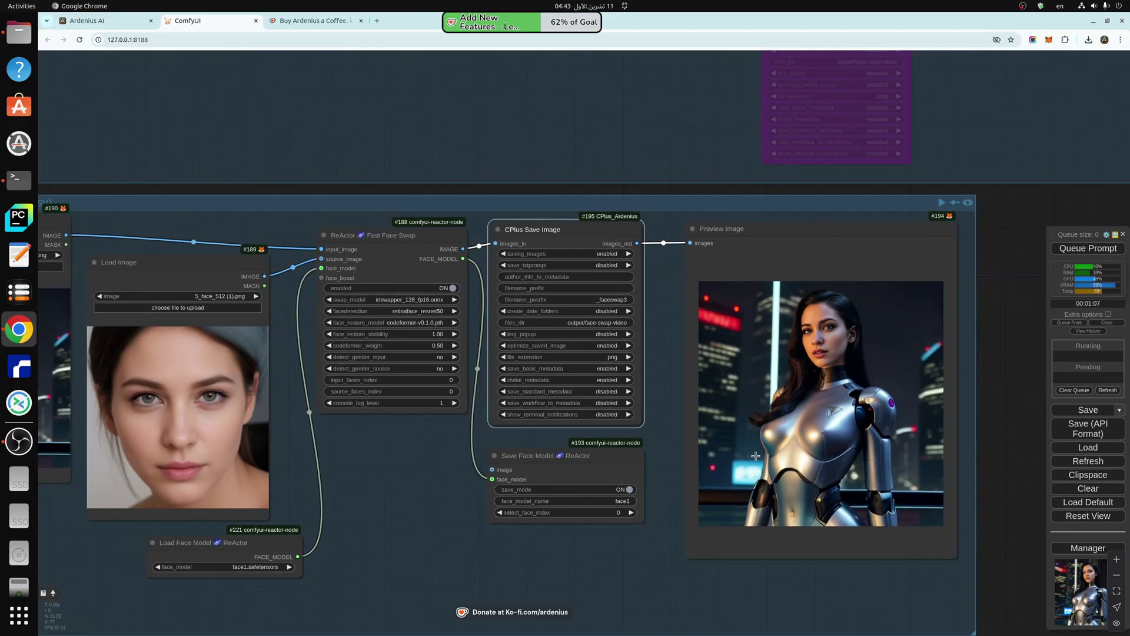
{"action": "left_click", "coordinate": [1065, 249]}
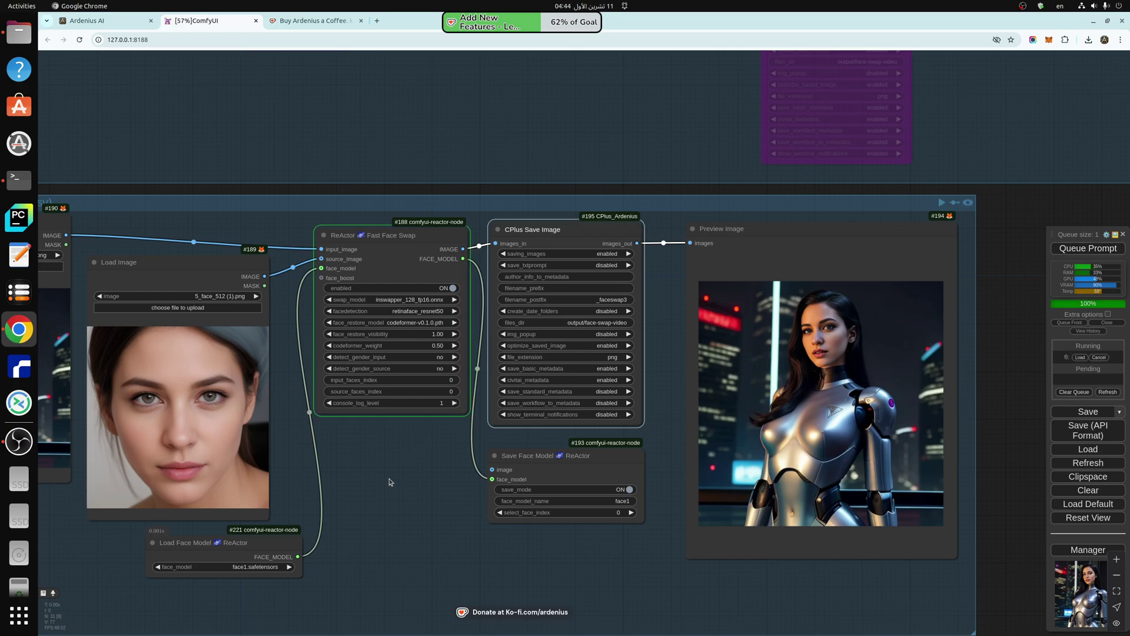
Step: Pan over the target picture and the whole easy group, then select the face Load Image node
{"action": "scroll", "coordinate": [404, 488], "scroll_direction": "down", "scroll_amount": 3}
{"action": "left_click_drag", "start_coordinate": [423, 485], "coordinate": [562, 483]}
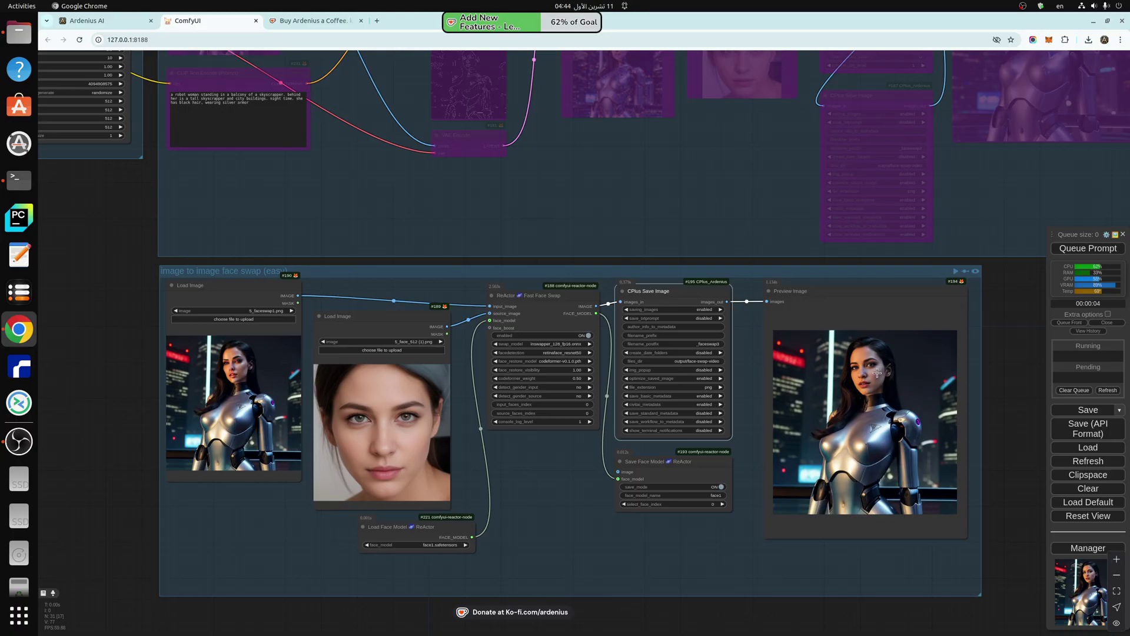
{"action": "scroll", "coordinate": [876, 374], "scroll_direction": "up", "scroll_amount": 3}
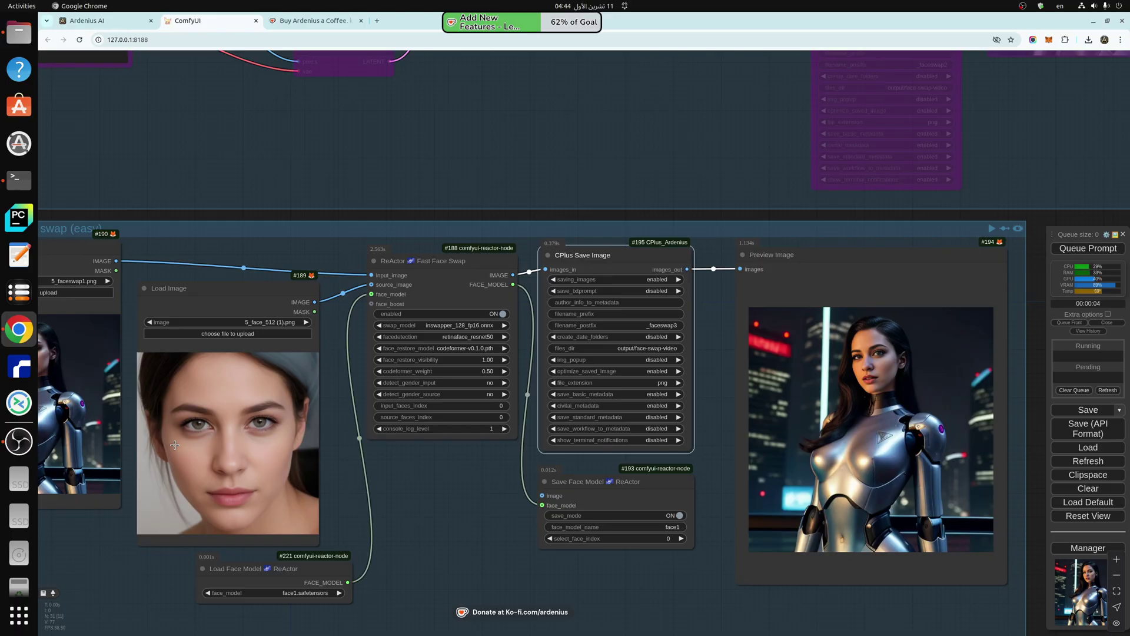
{"action": "scroll", "coordinate": [175, 444], "scroll_direction": "down", "scroll_amount": 2}
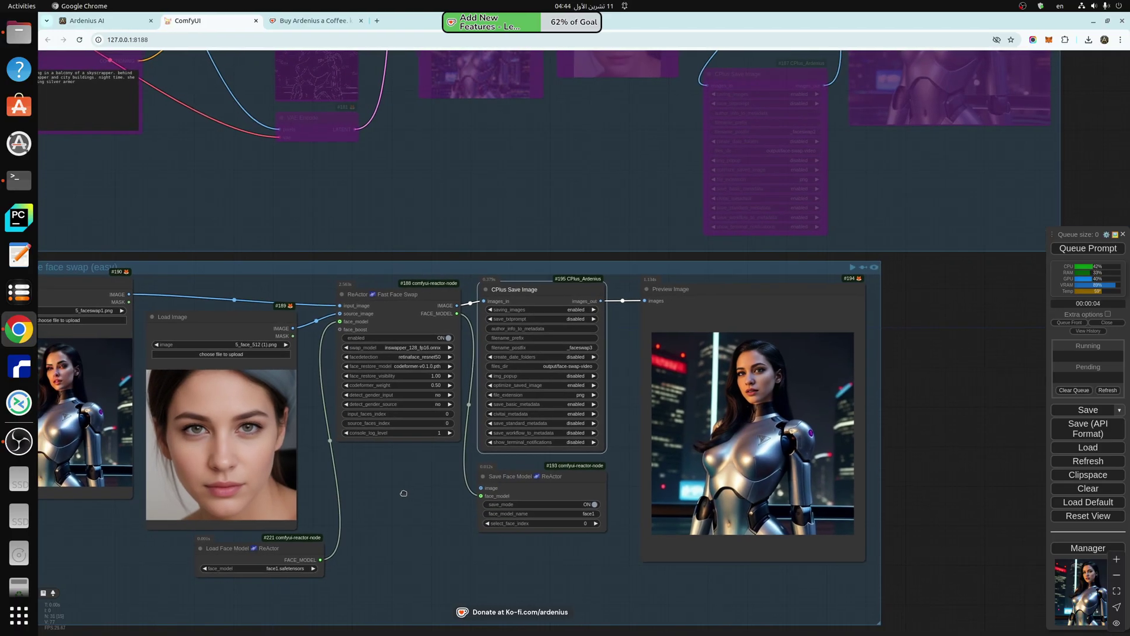
{"action": "left_click_drag", "start_coordinate": [387, 495], "coordinate": [503, 498]}
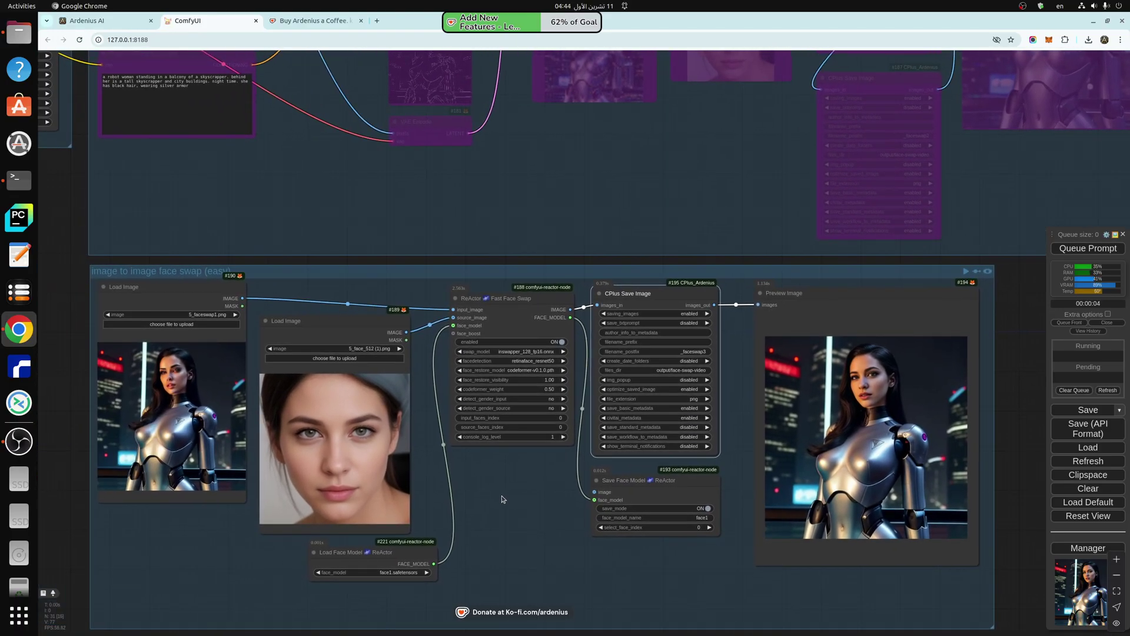
{"action": "scroll", "coordinate": [495, 503], "scroll_direction": "up", "scroll_amount": 4}
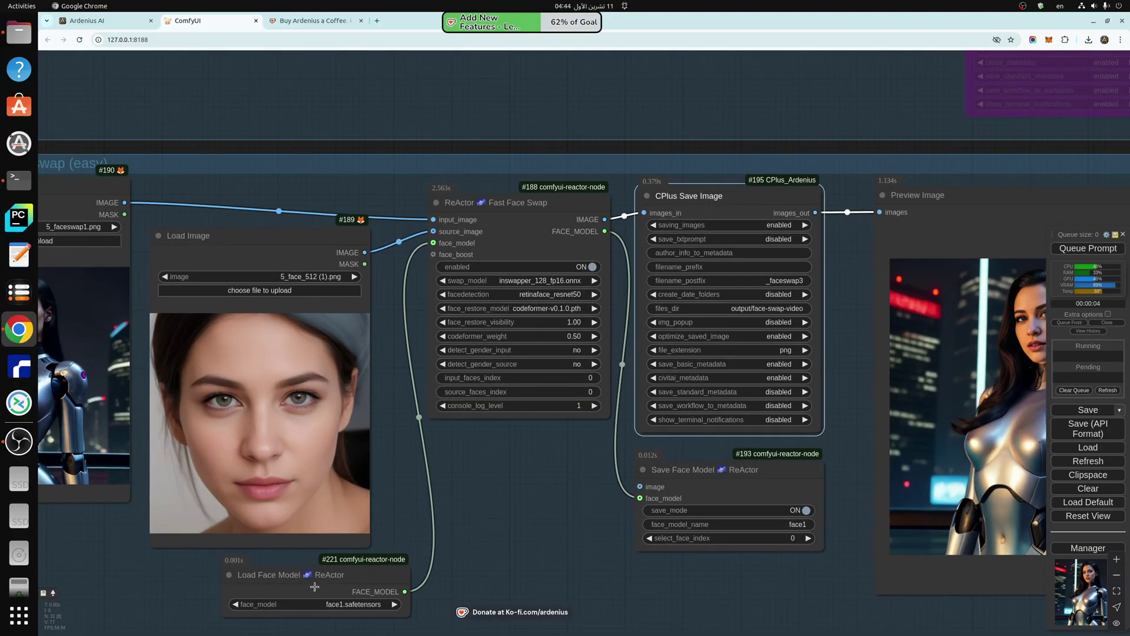
{"action": "left_click", "coordinate": [296, 405]}
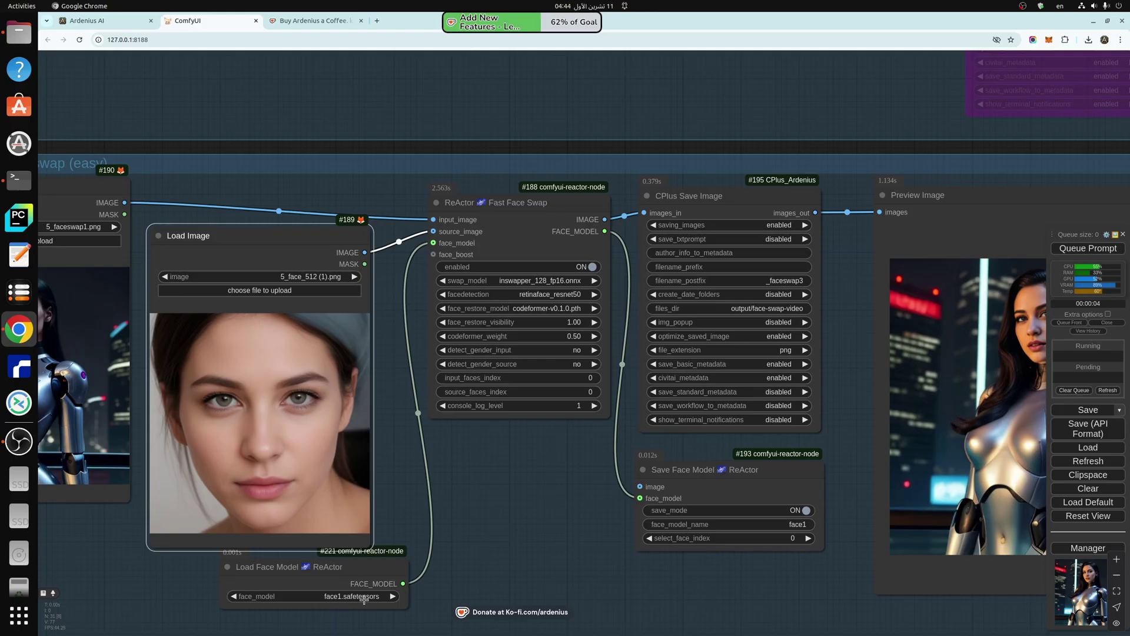
Step: Move the face picture's Load Image node slightly upward
{"action": "scroll", "coordinate": [338, 619], "scroll_direction": "up", "scroll_amount": 5}
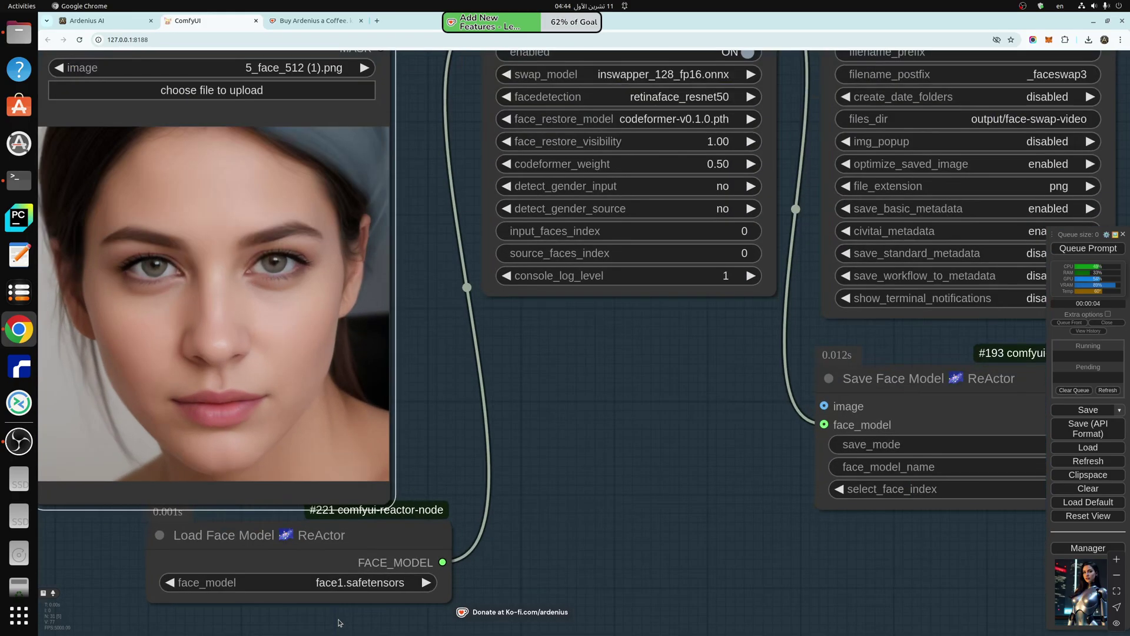
{"action": "scroll", "coordinate": [385, 592], "scroll_direction": "down", "scroll_amount": 5}
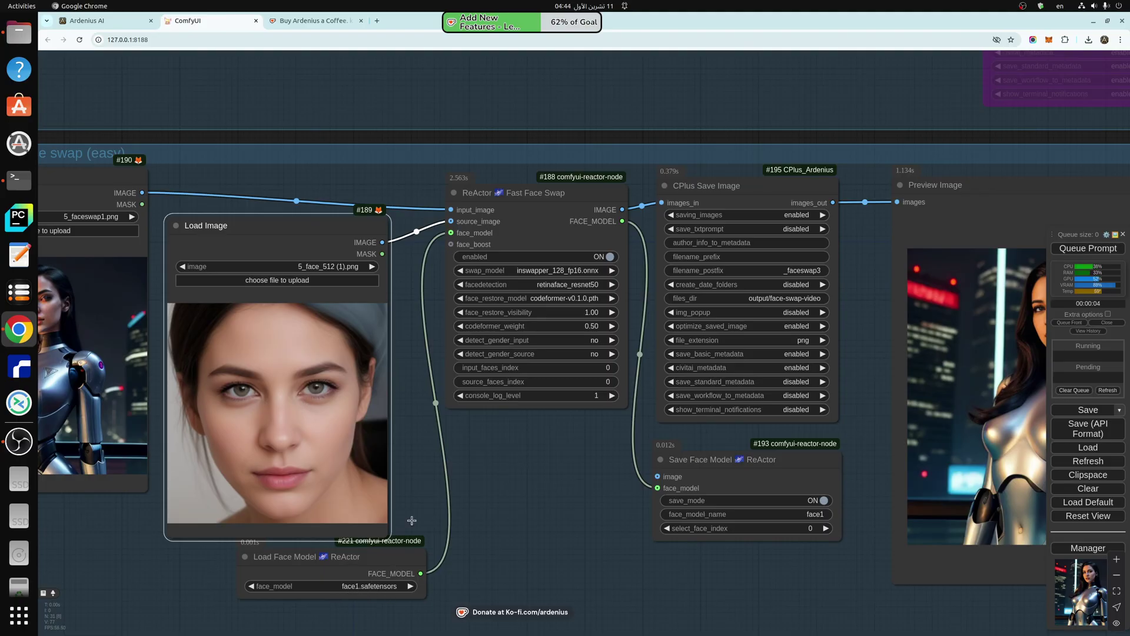
{"action": "left_click_drag", "start_coordinate": [291, 364], "coordinate": [291, 347]}
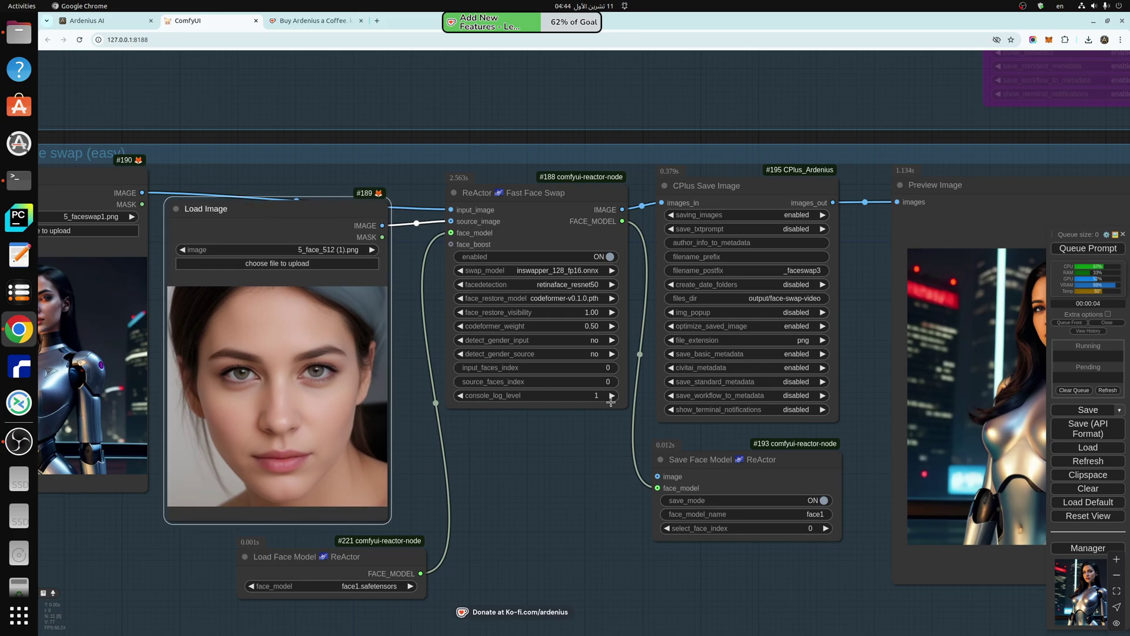
Step: Select the Load Face Model, Save Face Model, ReActor and face Load Image nodes in turn
{"action": "left_click", "coordinate": [349, 560]}
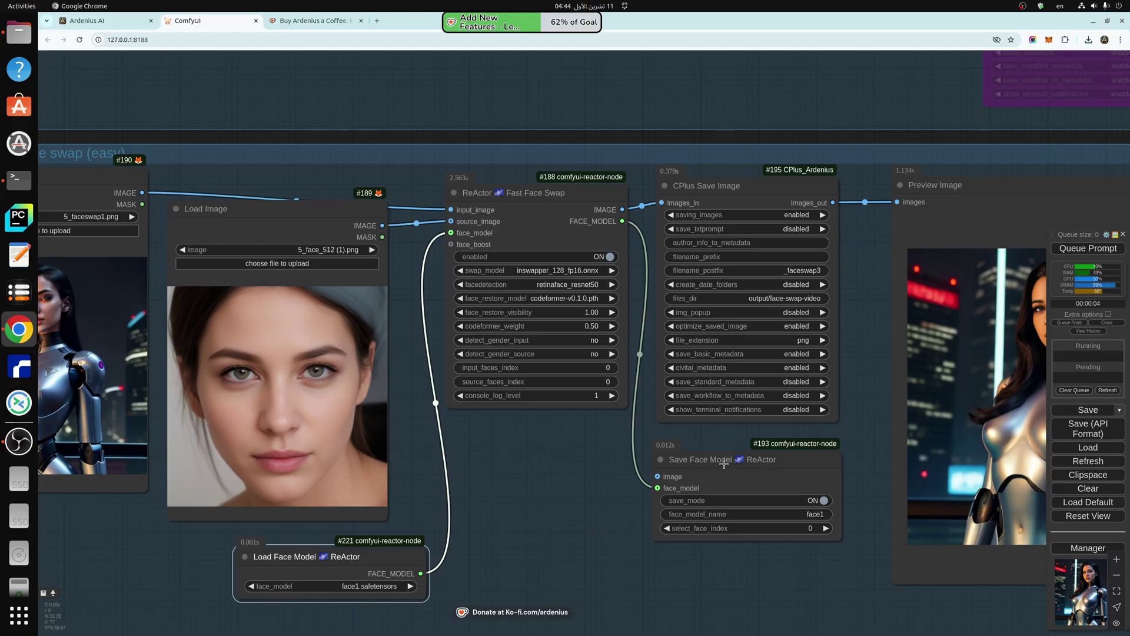
{"action": "left_click", "coordinate": [724, 463]}
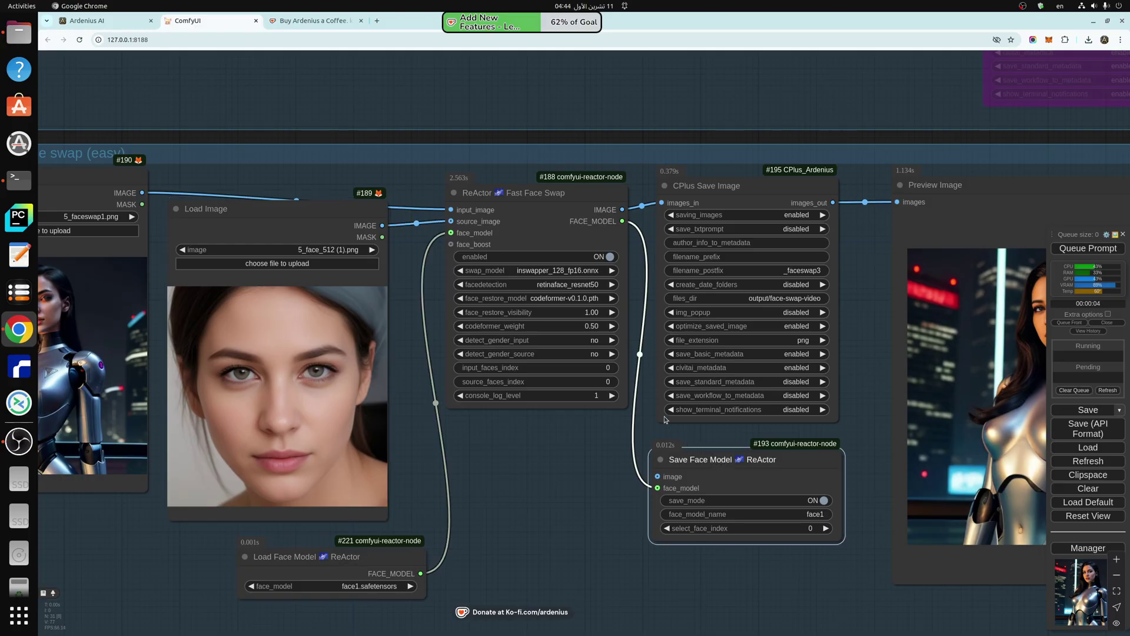
{"action": "left_click", "coordinate": [521, 189]}
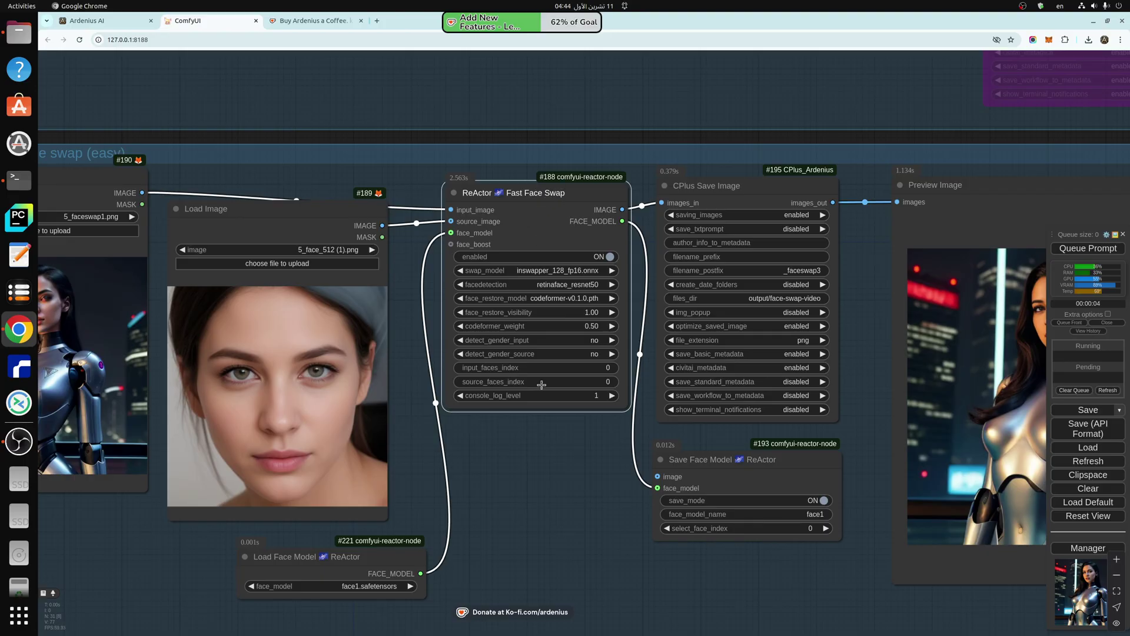
{"action": "scroll", "coordinate": [538, 465], "scroll_direction": "down", "scroll_amount": 4}
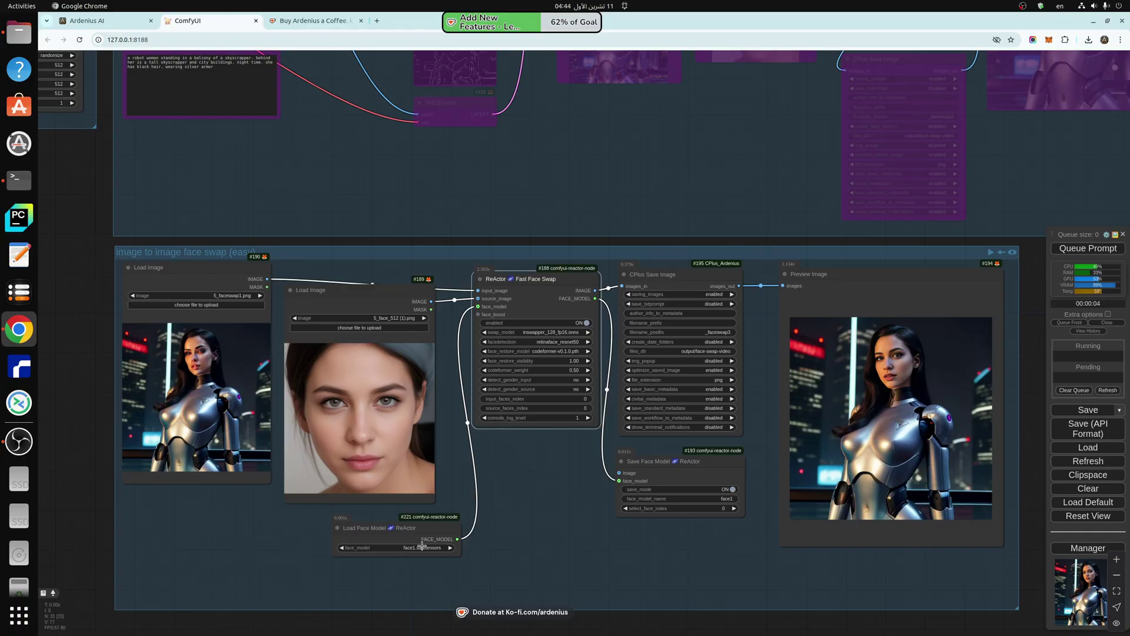
{"action": "left_click", "coordinate": [344, 378]}
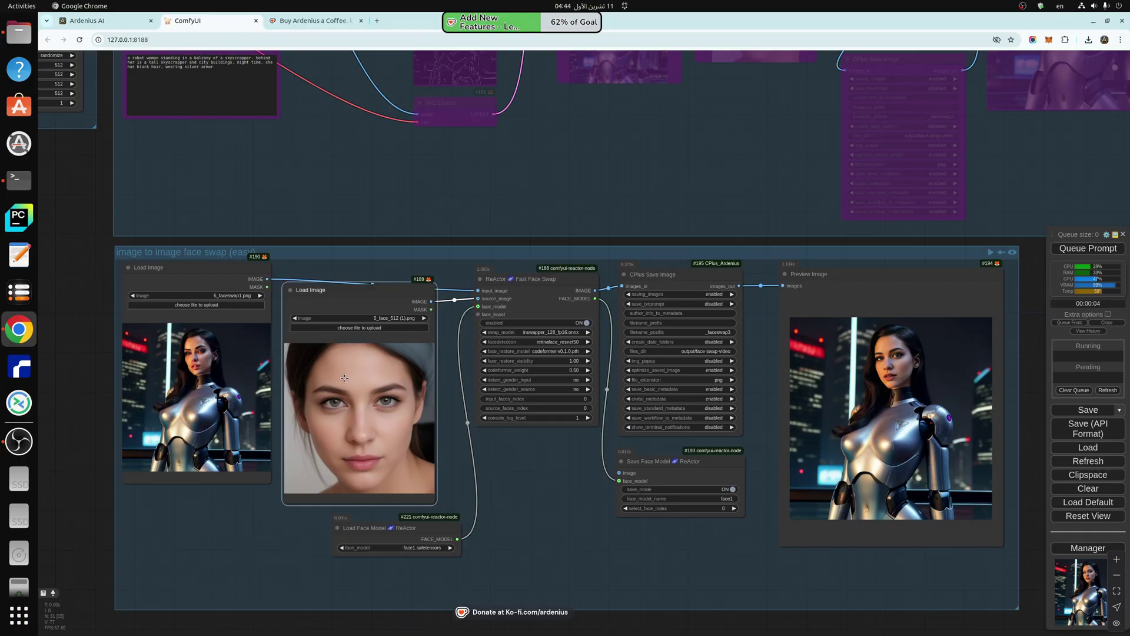
{"action": "scroll", "coordinate": [344, 377], "scroll_direction": "down", "scroll_amount": 3}
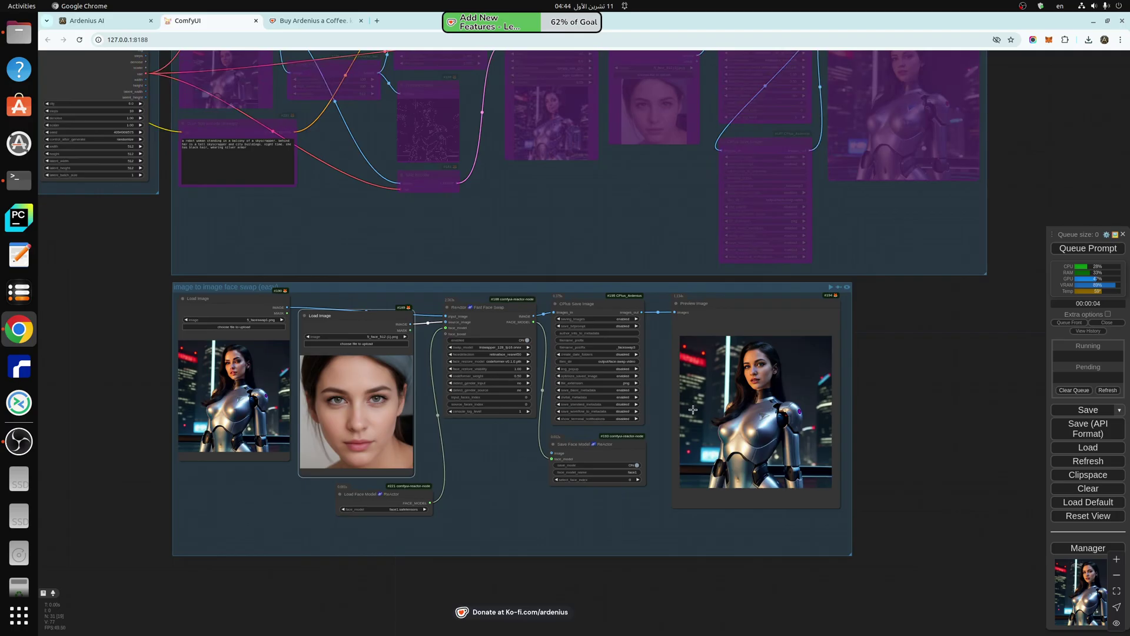
Step: Bypass the easy face swap group and view the initial gen, control box and Load Image nodes
{"action": "left_click", "coordinate": [839, 288]}
{"action": "left_click_drag", "start_coordinate": [879, 312], "coordinate": [766, 485]}
{"action": "scroll", "coordinate": [826, 495], "scroll_direction": "down", "scroll_amount": 3}
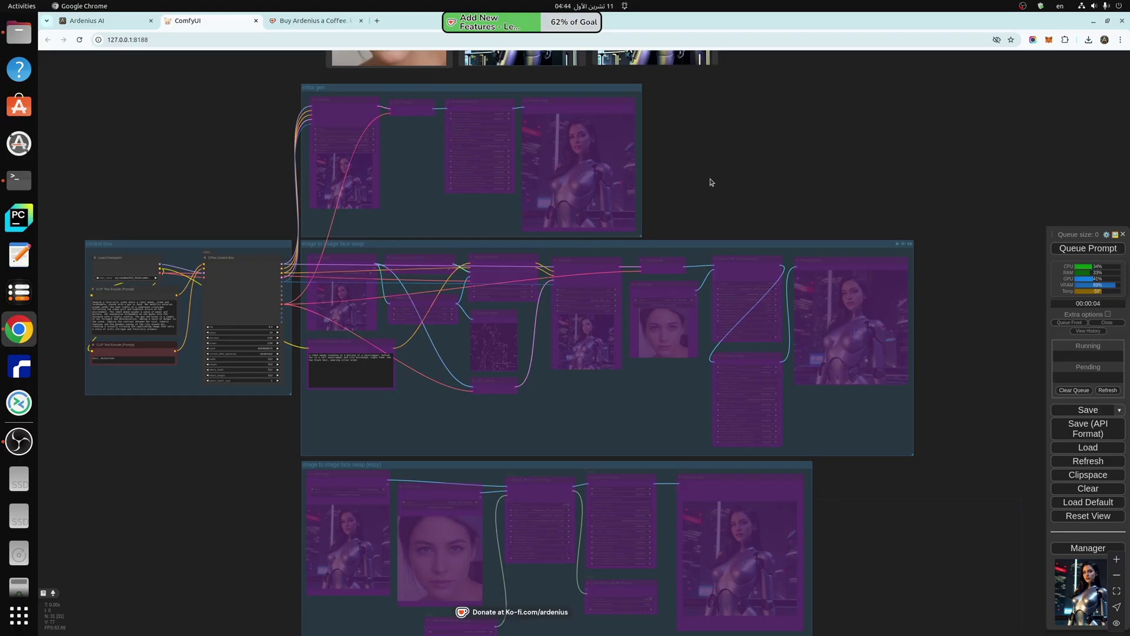
{"action": "left_click_drag", "start_coordinate": [711, 183], "coordinate": [727, 297]}
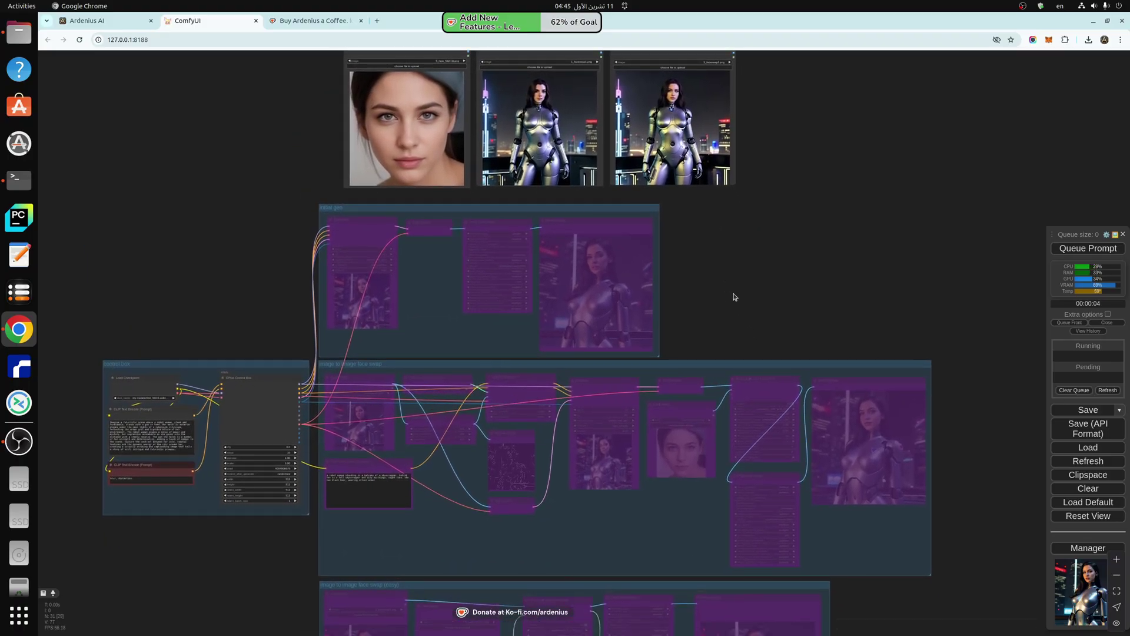